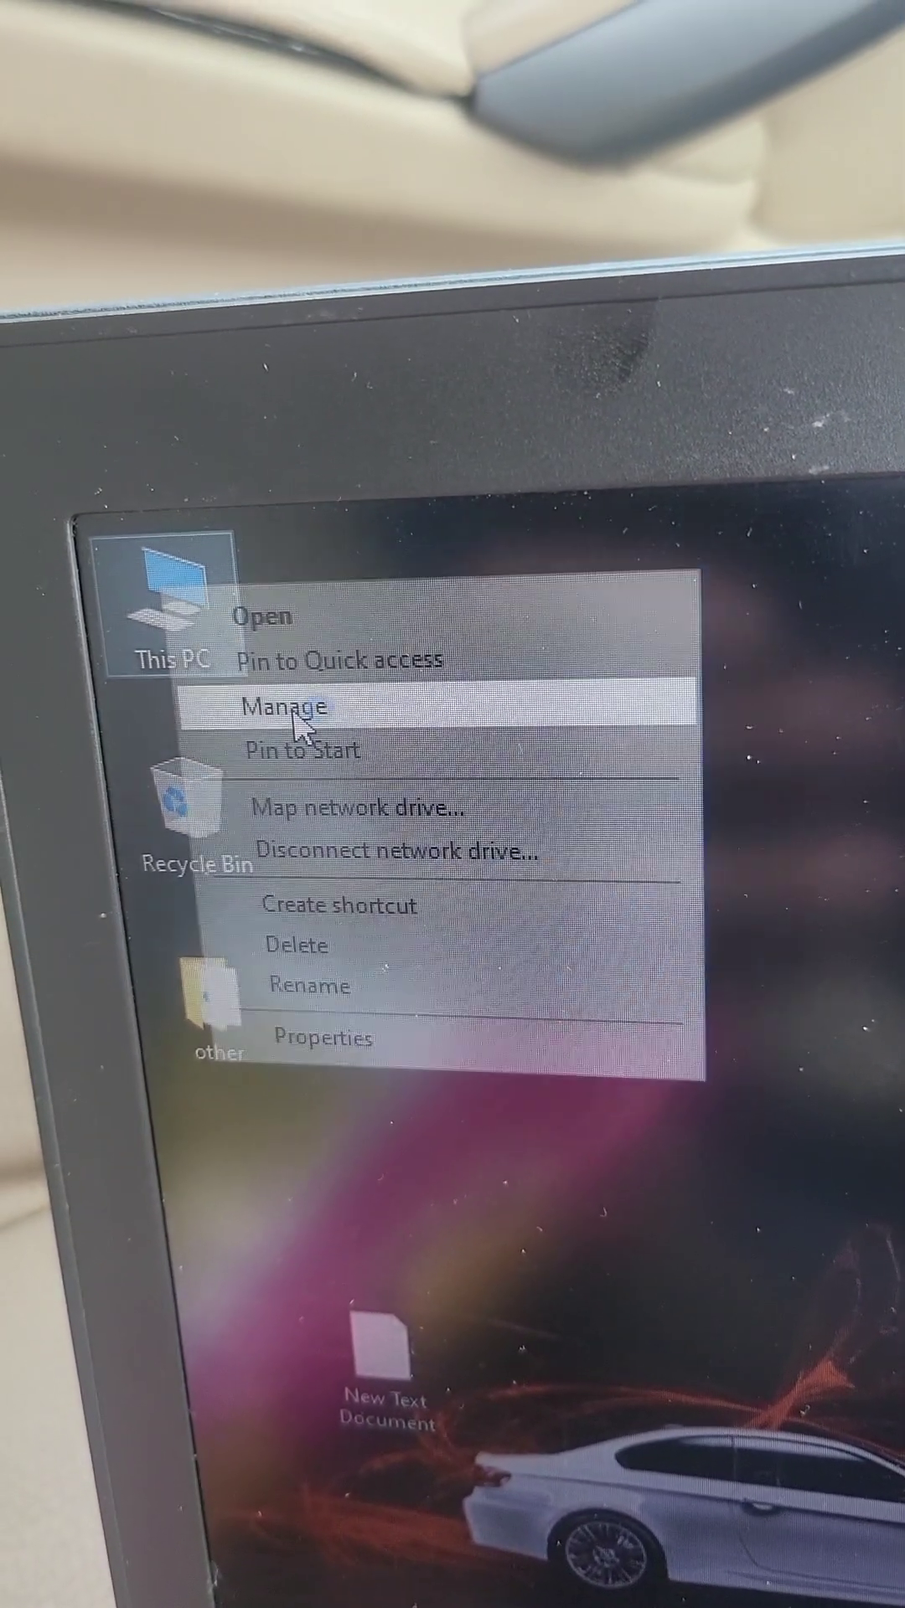
Open Computer Management for this PC to reach Device Manager.
{"action": "left_click", "coordinate": [284, 653]}
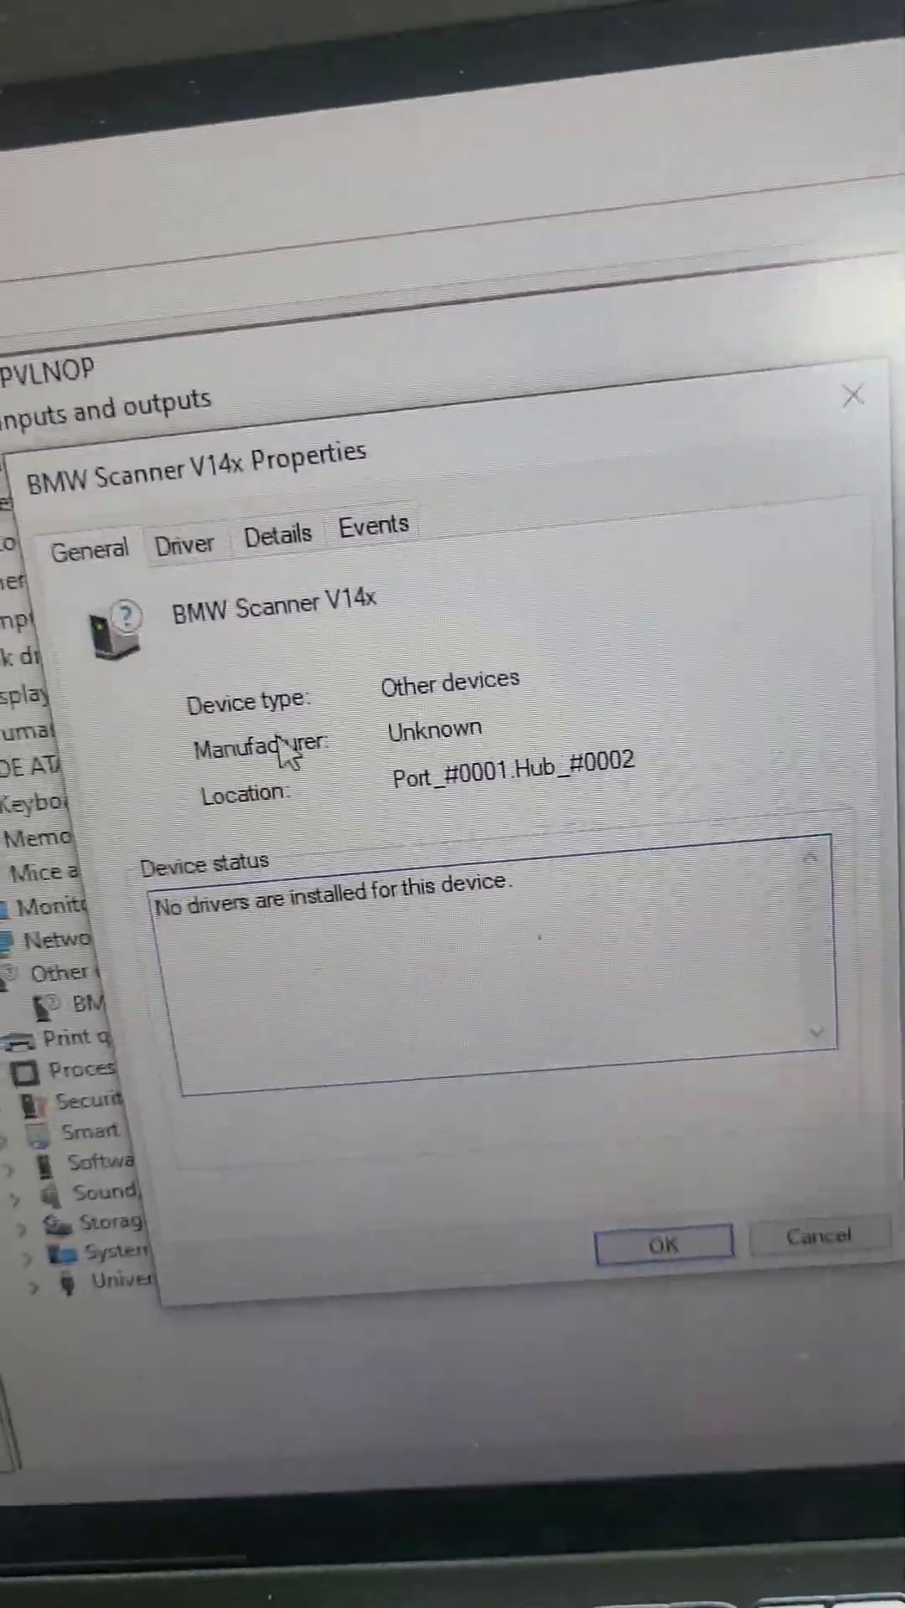
Start a manual driver update for BMW Scanner V14x, picking the driver from a list.
{"action": "left_click", "coordinate": [204, 559]}
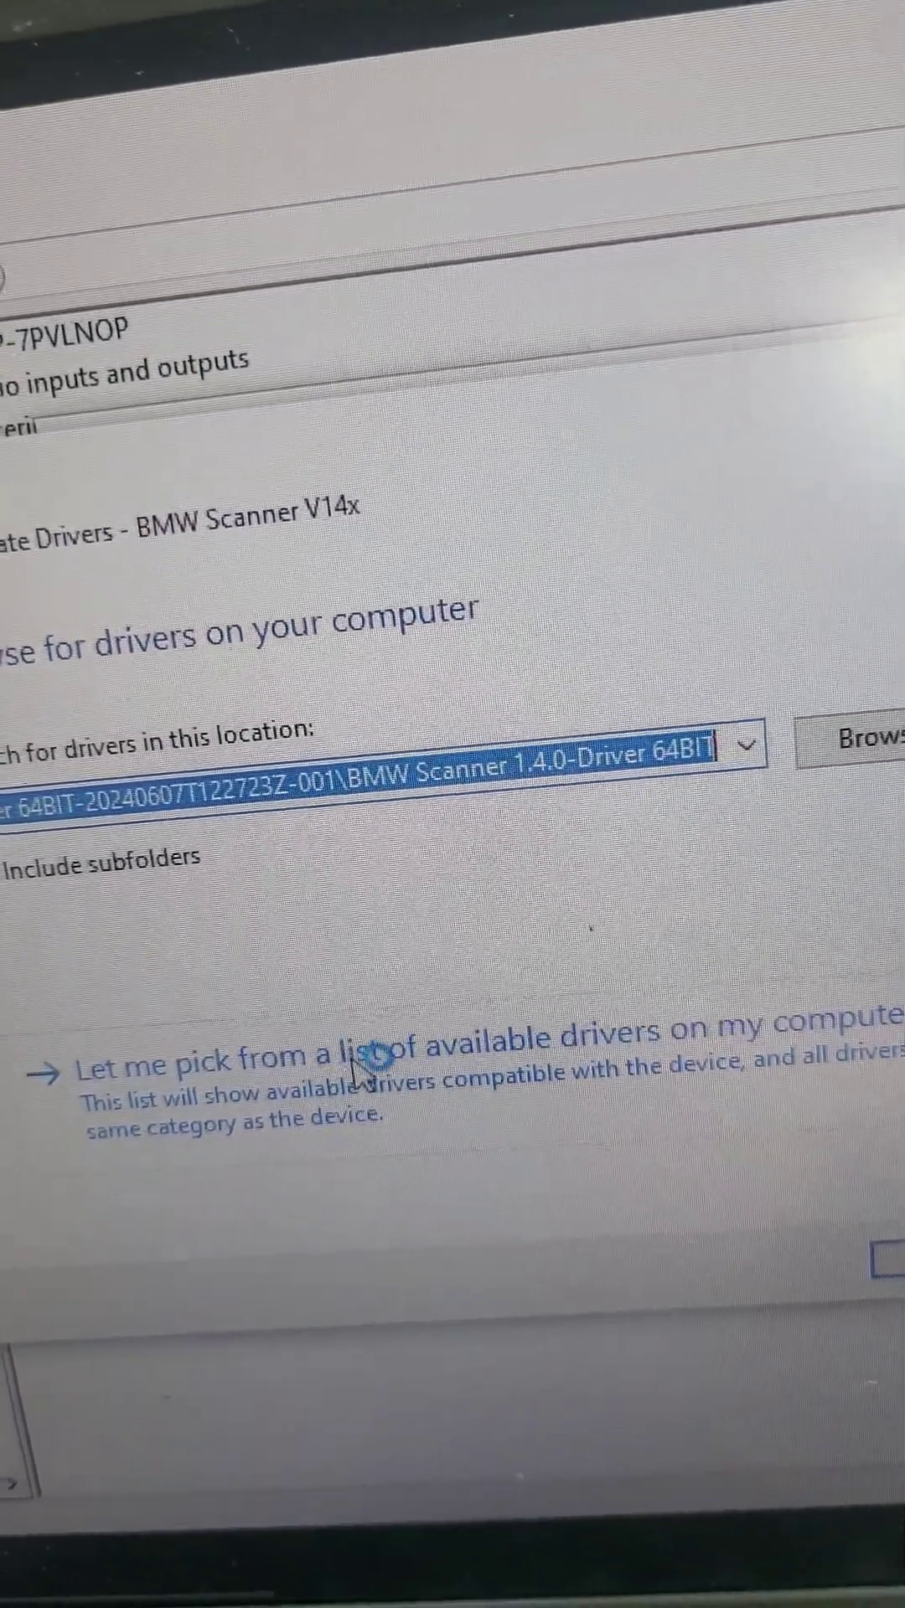
{"action": "left_click", "coordinate": [356, 1068]}
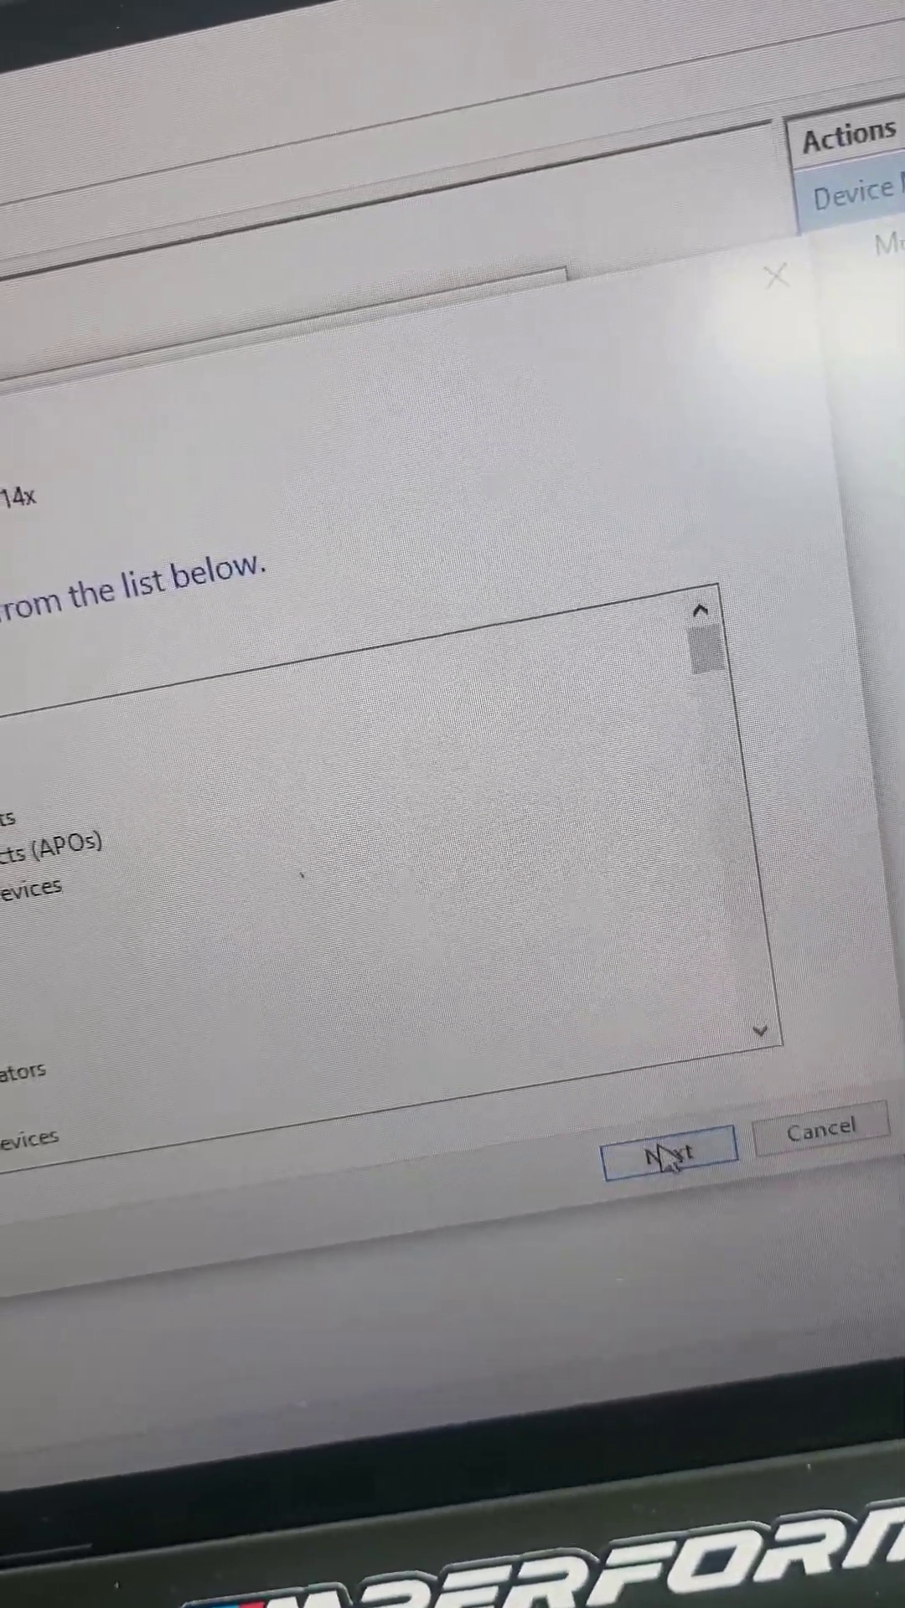
{"action": "left_click", "coordinate": [666, 1156]}
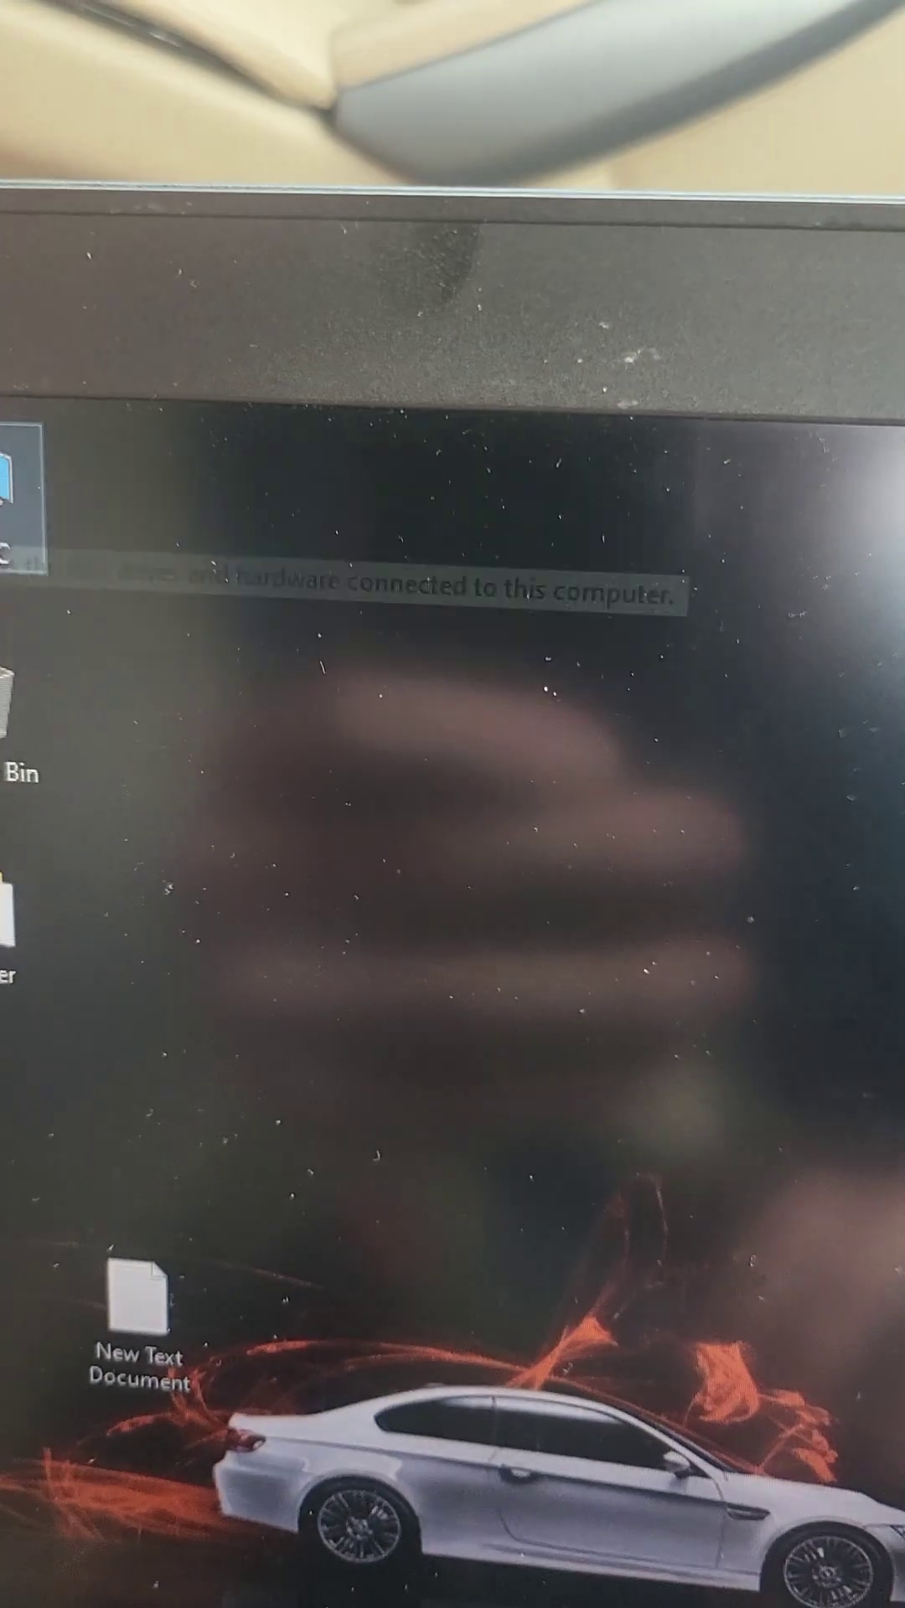
Open the BMW Scanner 1.4.0-Driver 64BIT folder in Downloads and choose Have Disk.
{"action": "double_click", "coordinate": [19, 496]}
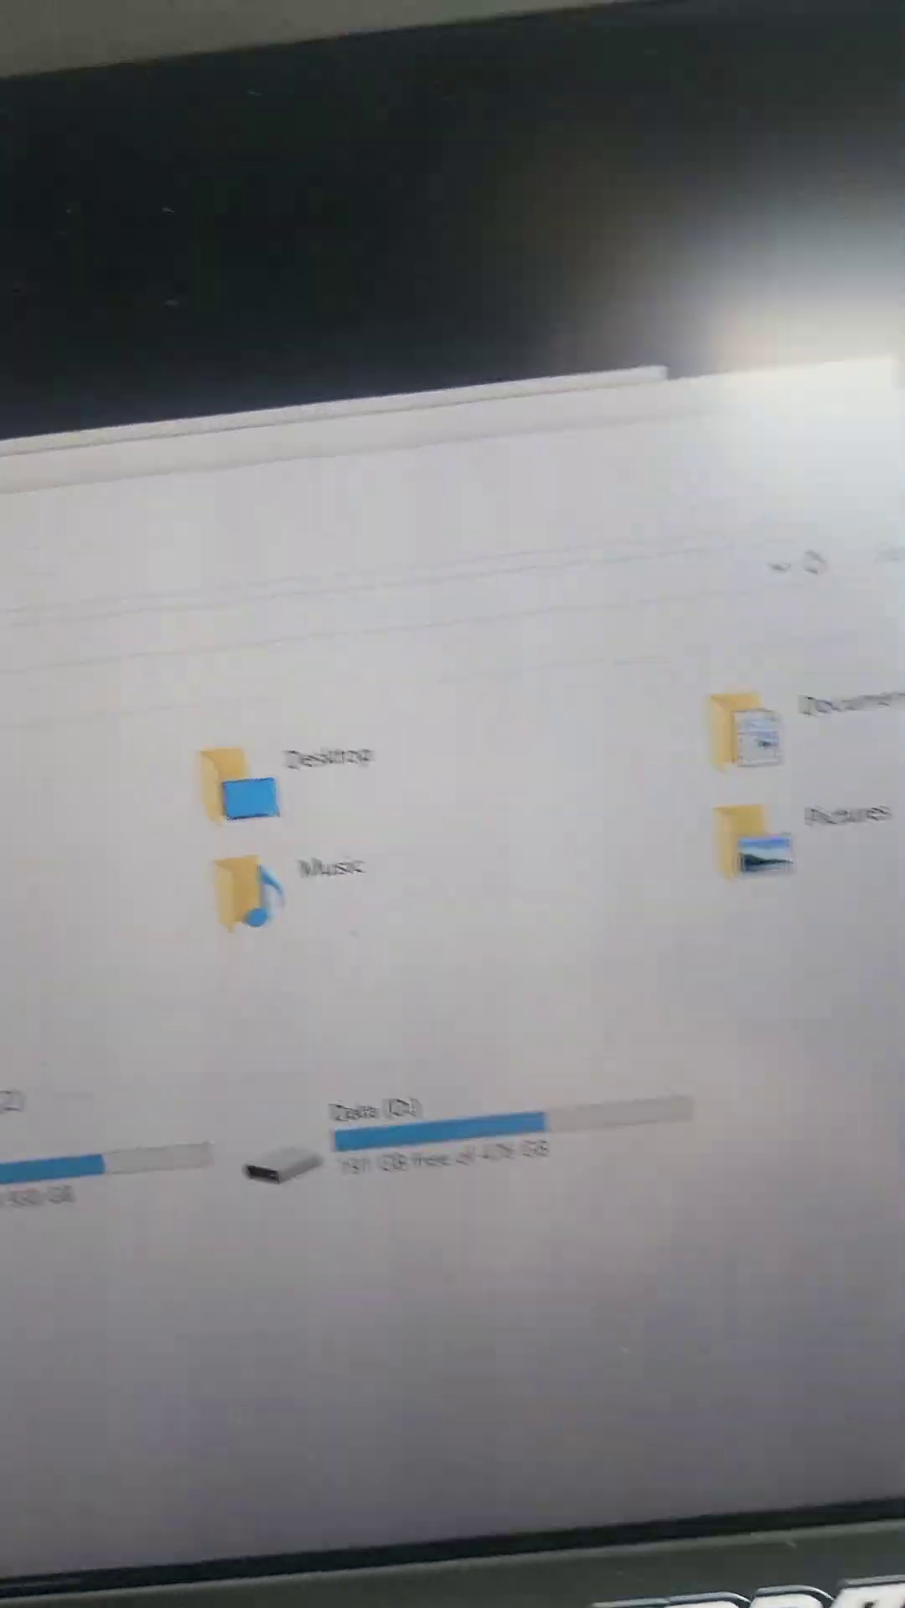
{"action": "left_click", "coordinate": [416, 1113]}
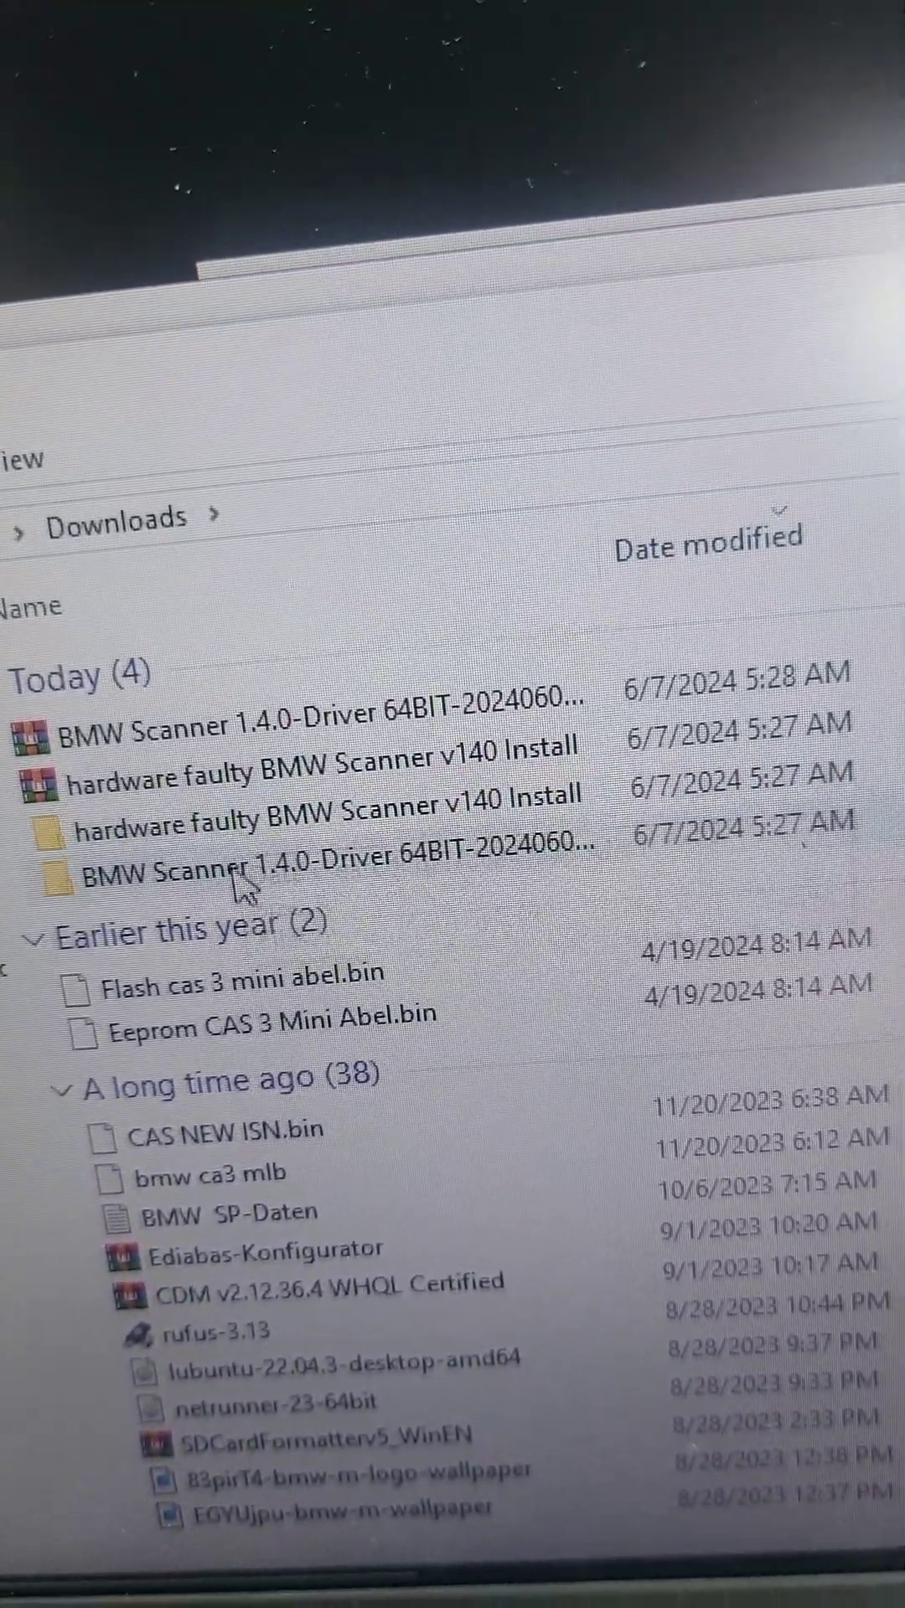
{"action": "double_click", "coordinate": [239, 881]}
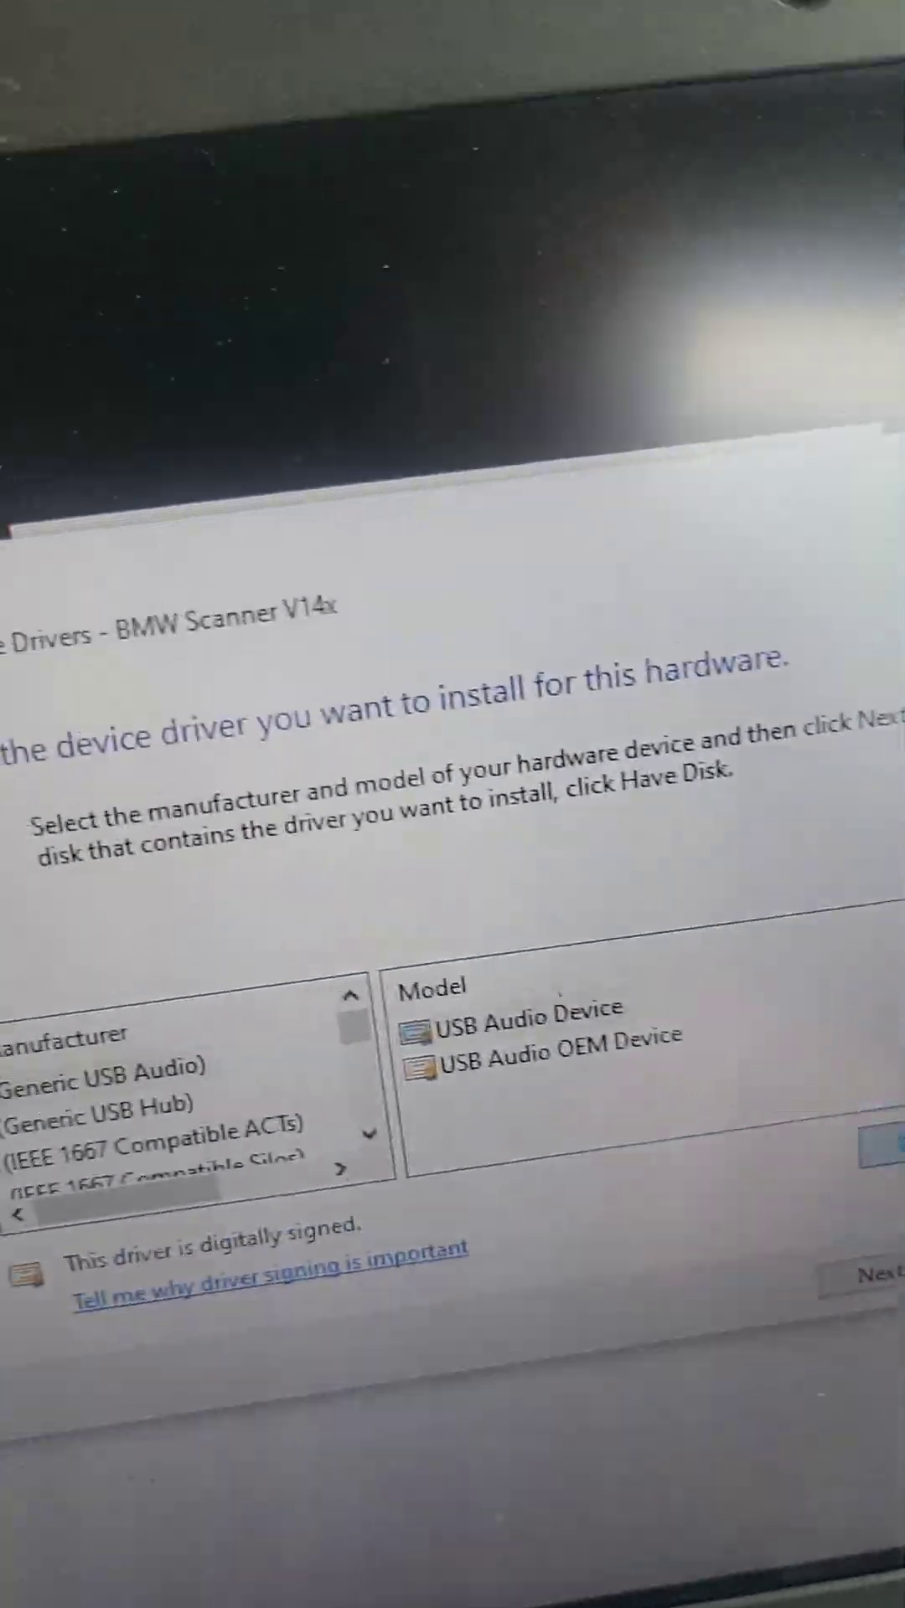
{"action": "left_click", "coordinate": [767, 1269]}
Install the BMW Scanner driver from the pasted 64-bit folder path and dismiss the success message.
{"action": "key", "text": "ctrl+v"}
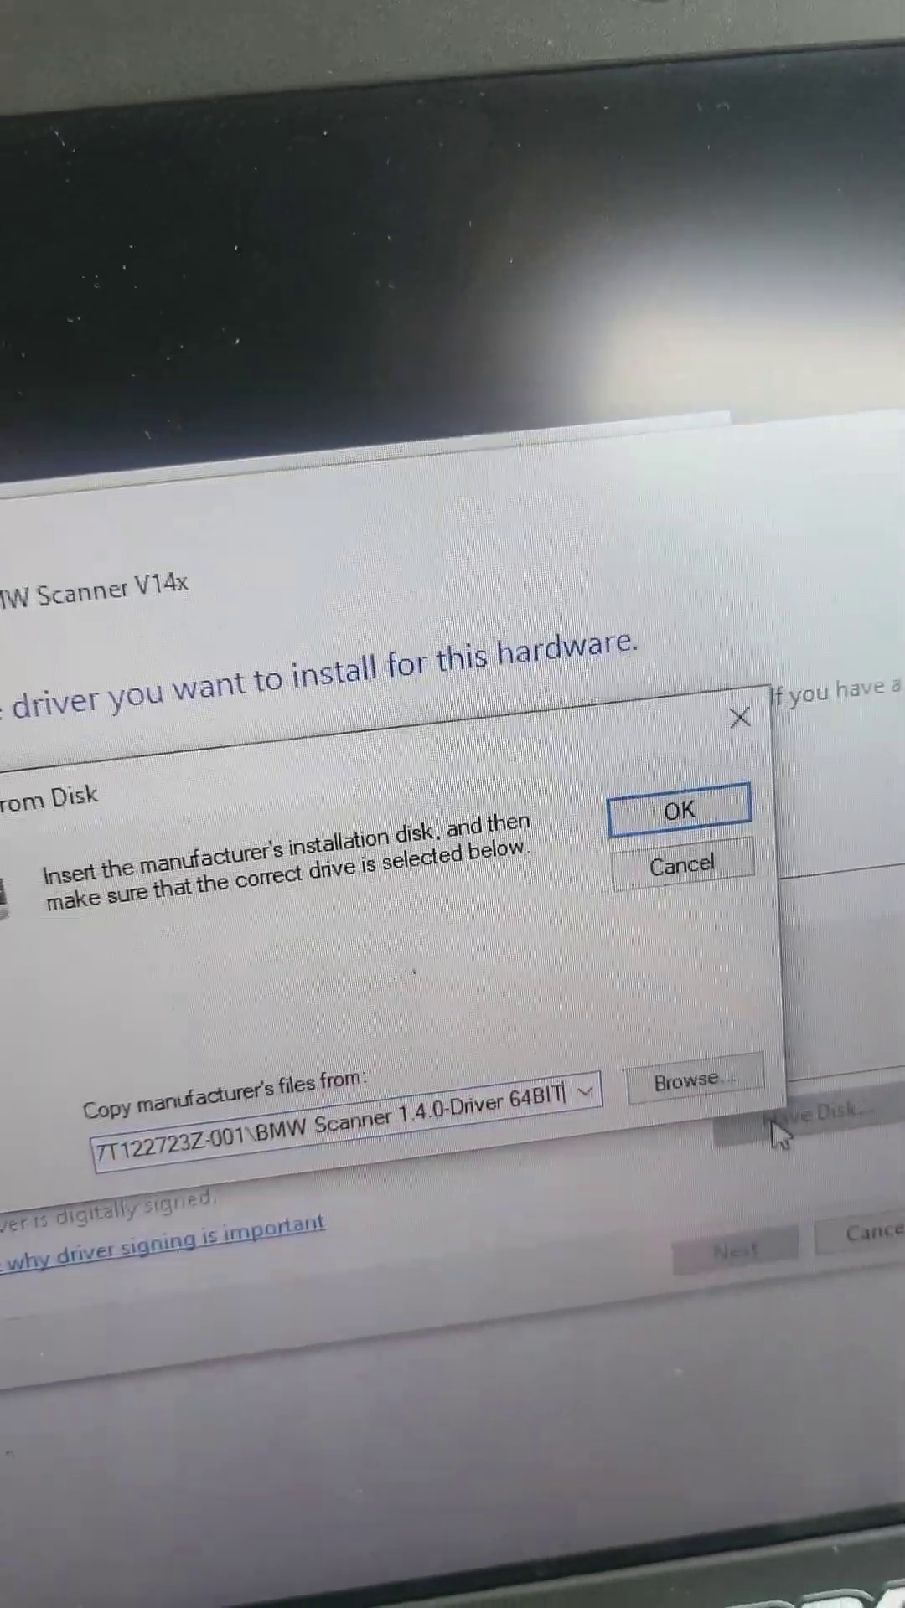
{"action": "key", "text": "Return"}
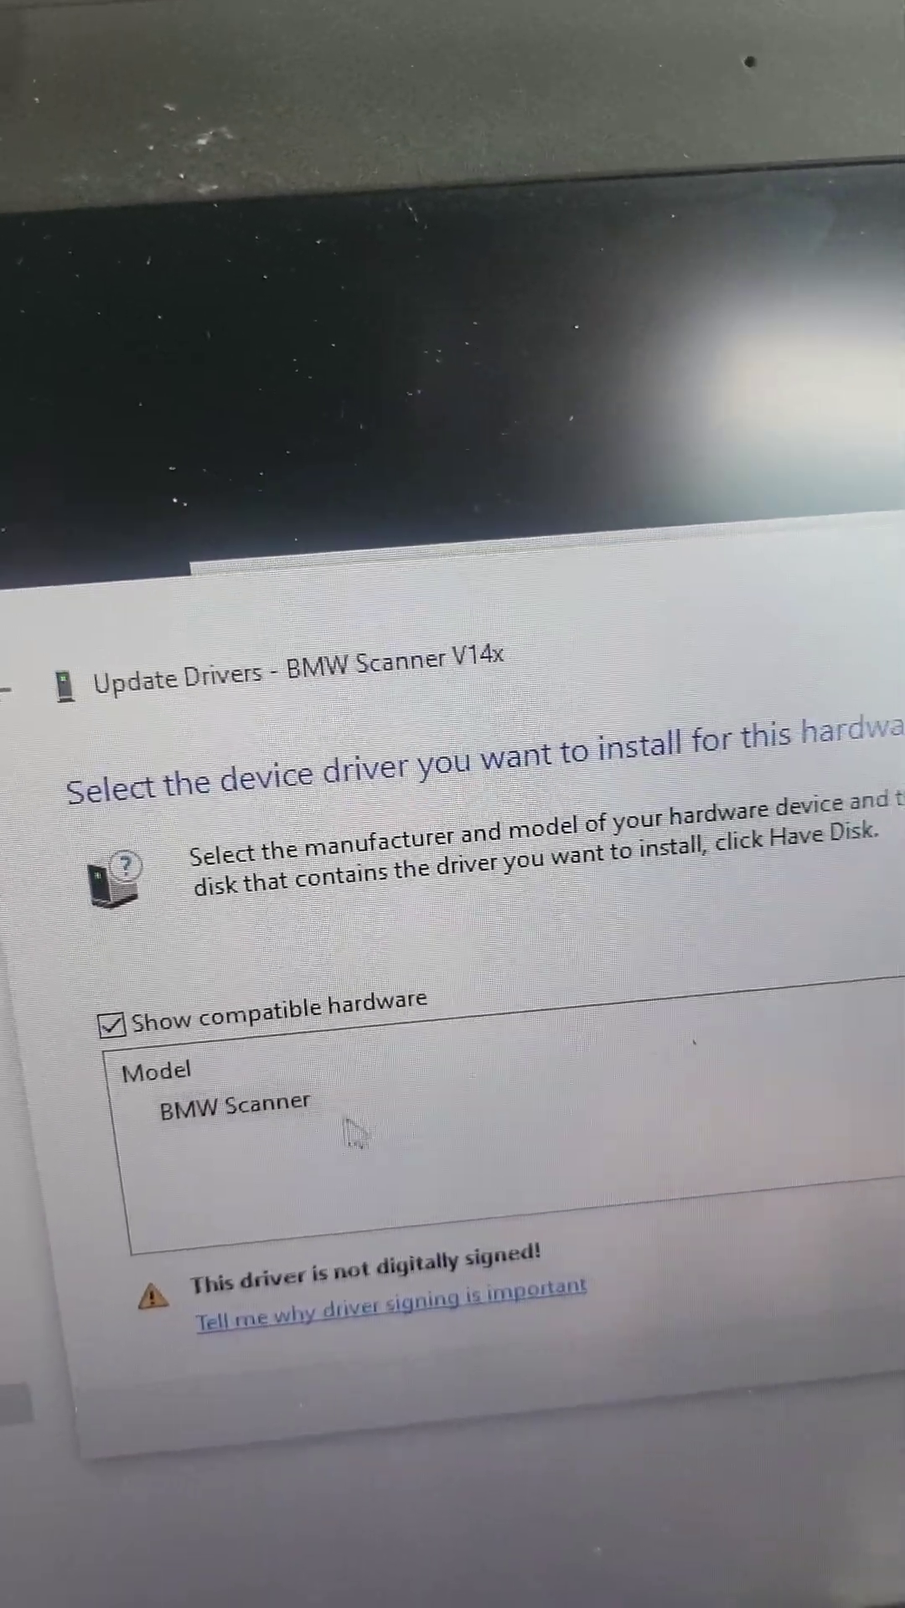
{"action": "left_click", "coordinate": [250, 1110]}
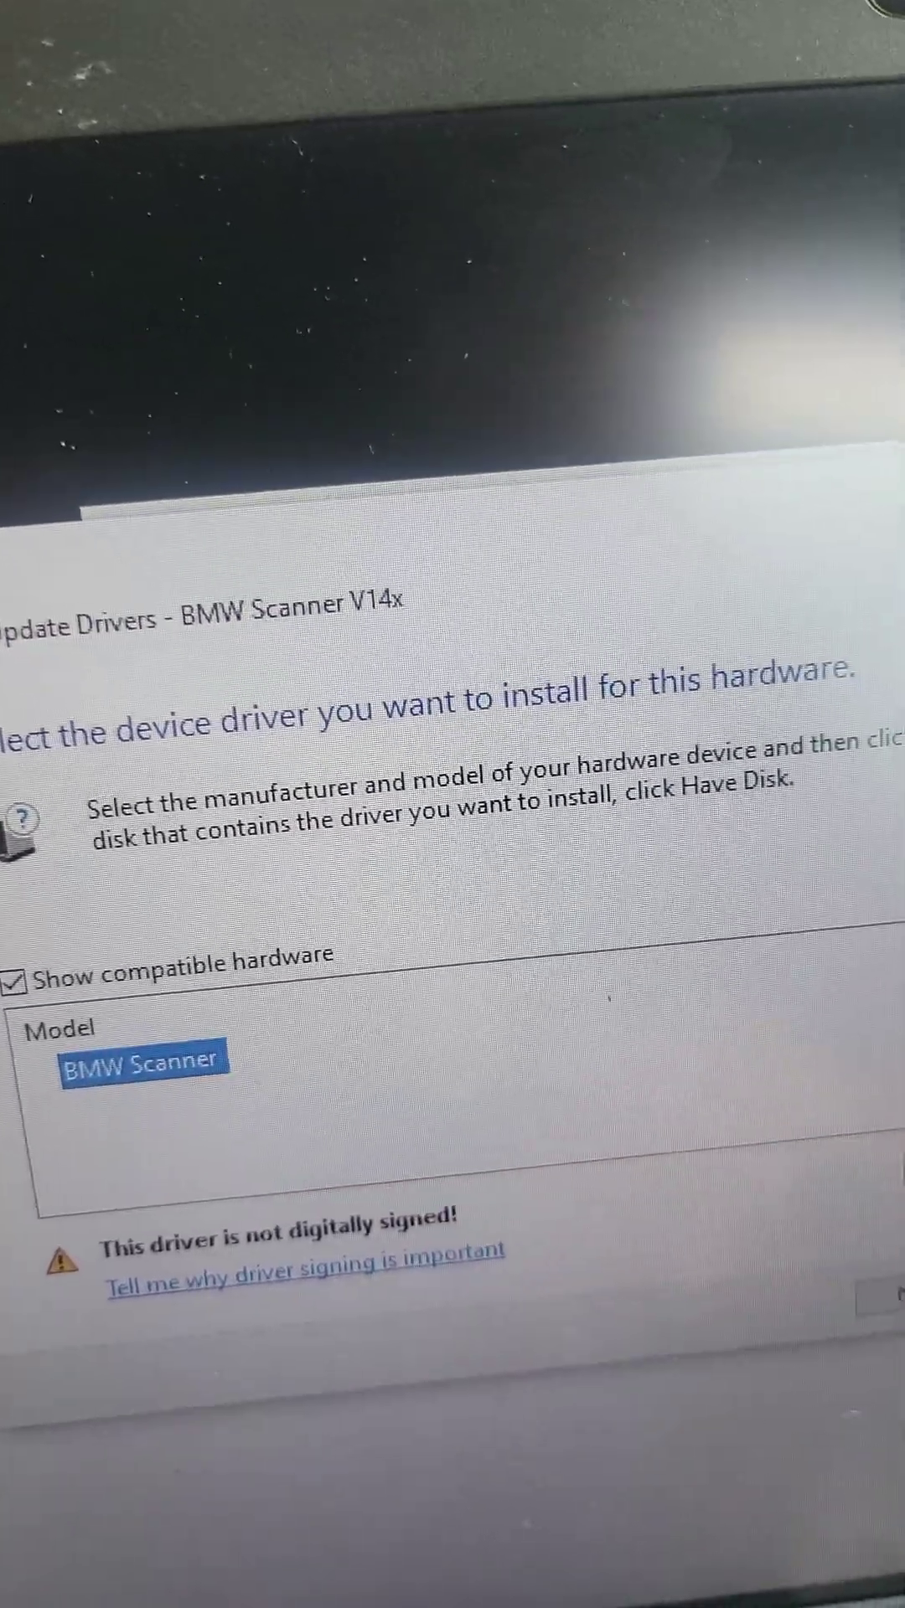
{"action": "left_click", "coordinate": [880, 1281]}
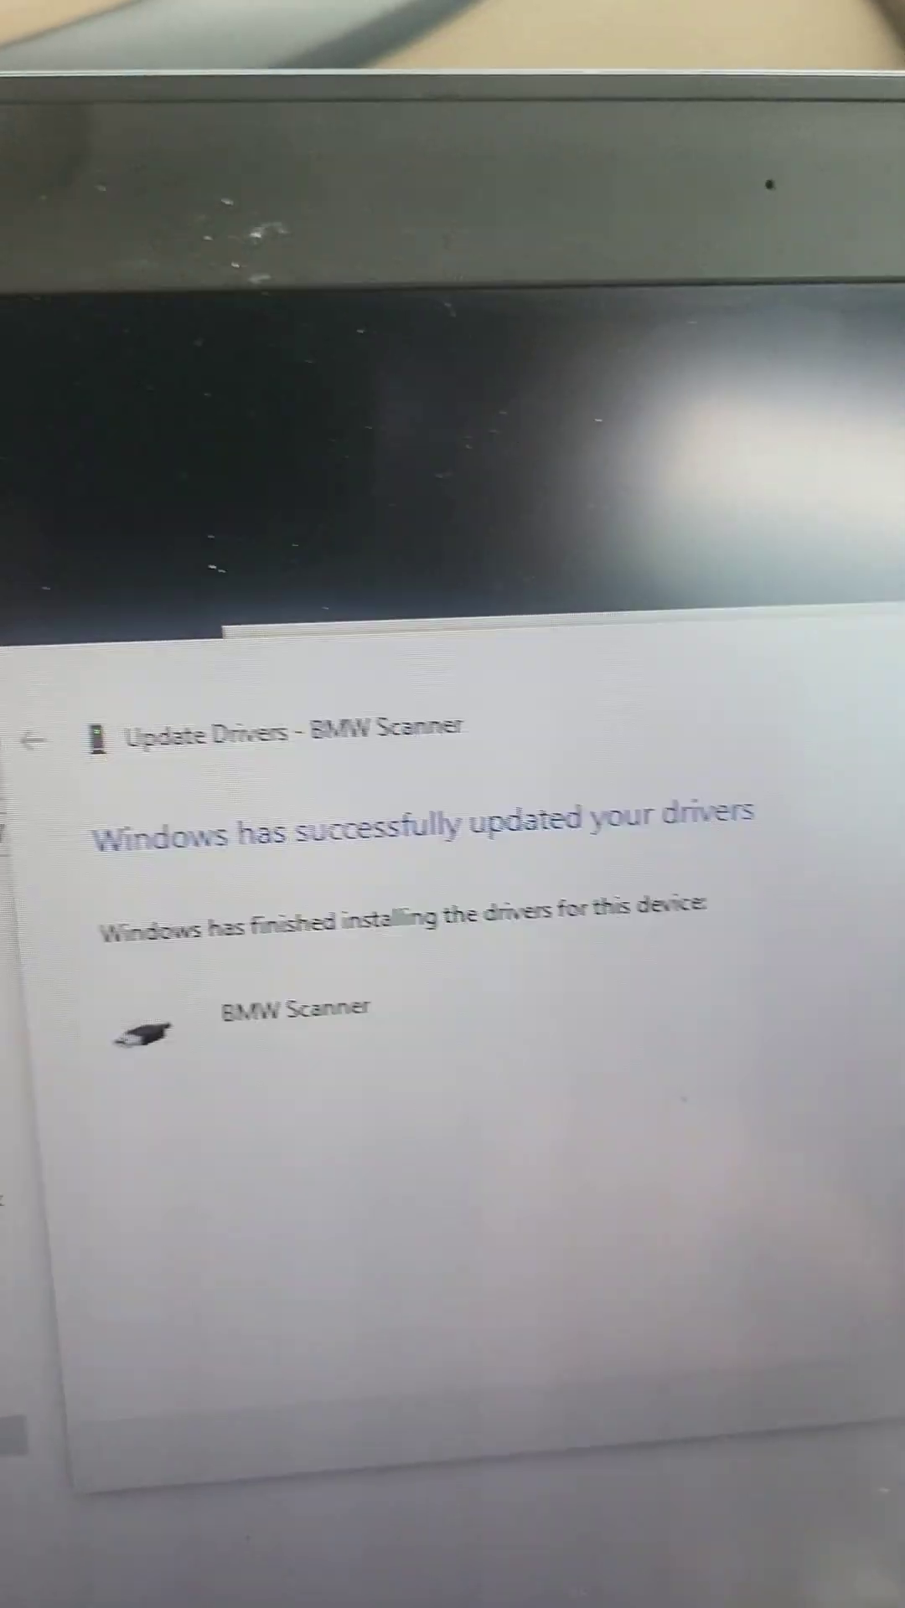
{"action": "key", "text": "Return"}
{"action": "key", "text": "alt+Tab"}
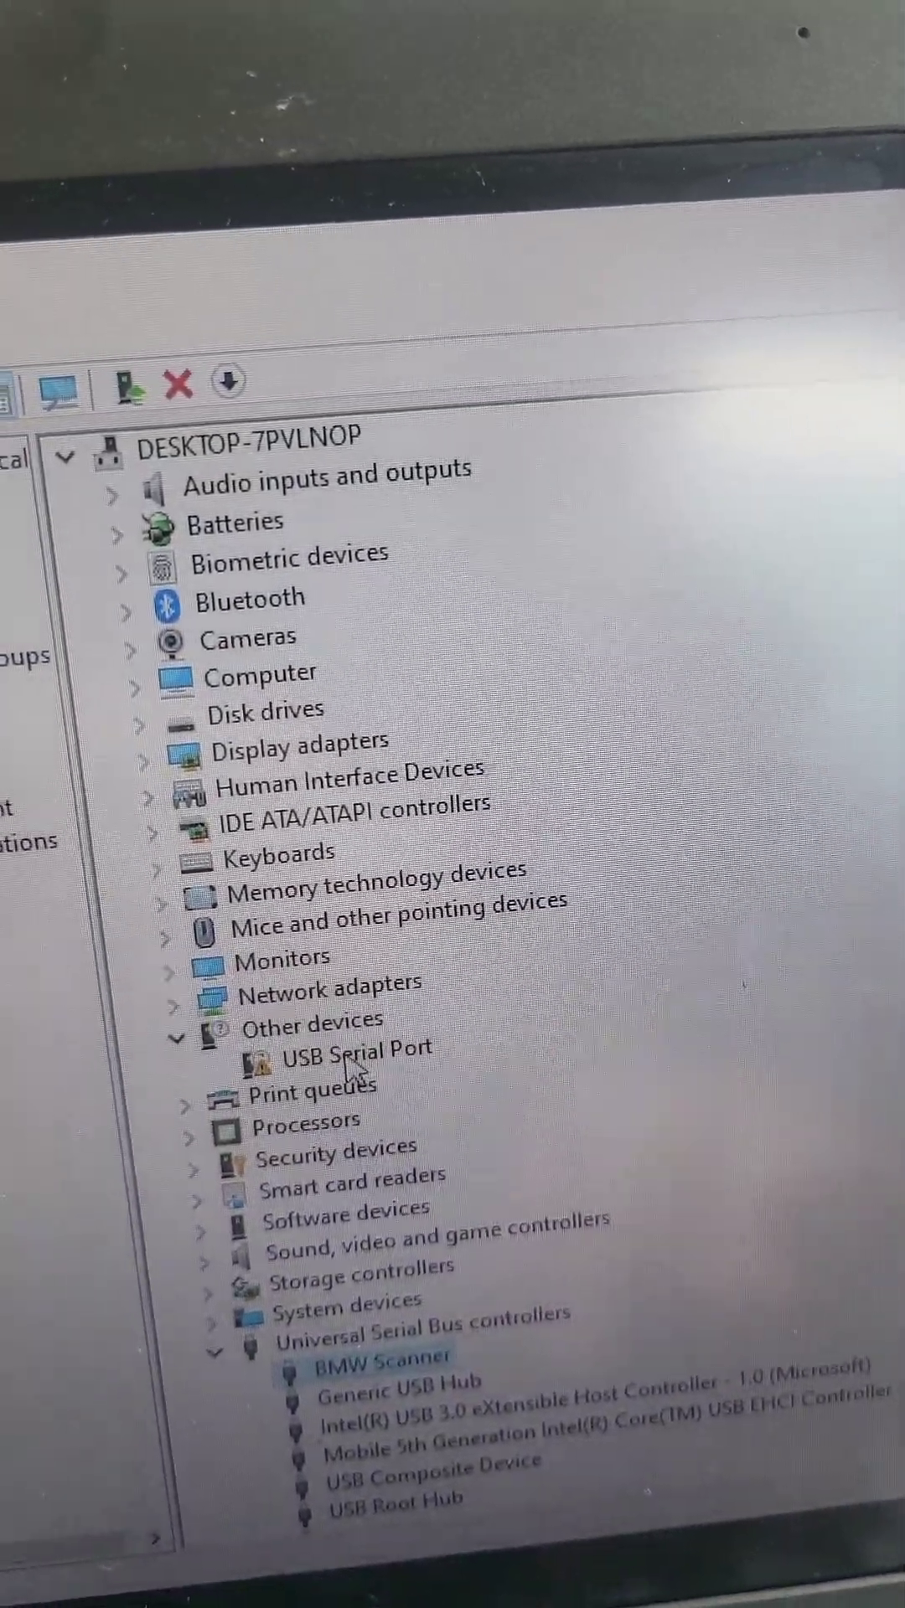
Start a manual driver update for the USB Serial Port, picking from the full driver list.
{"action": "double_click", "coordinate": [315, 1060]}
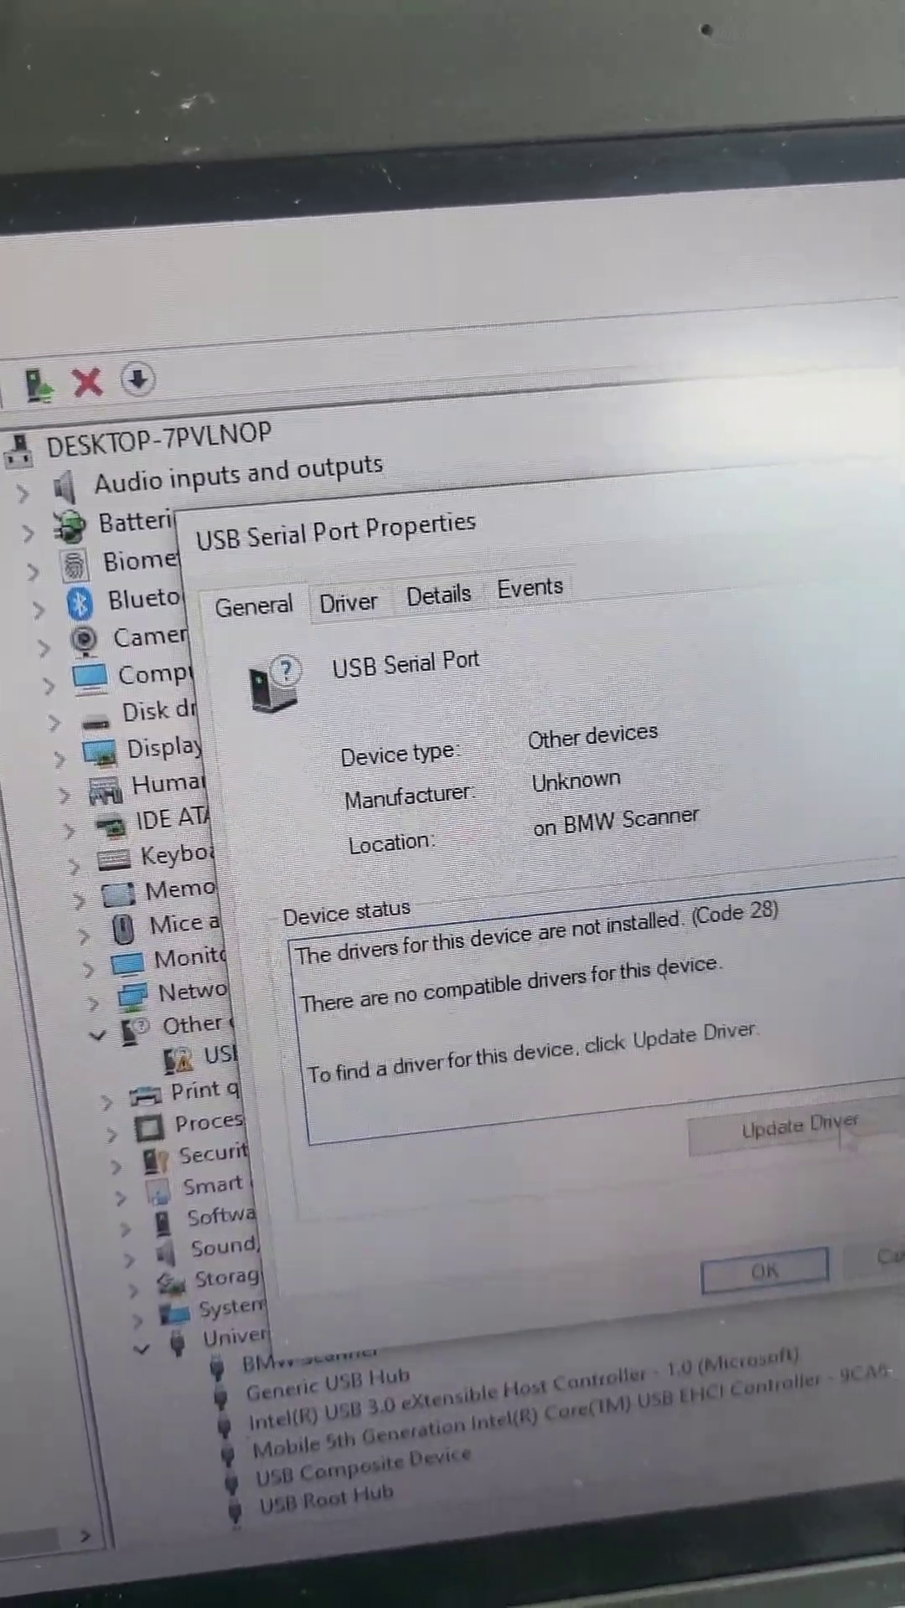
{"action": "left_click", "coordinate": [829, 1132]}
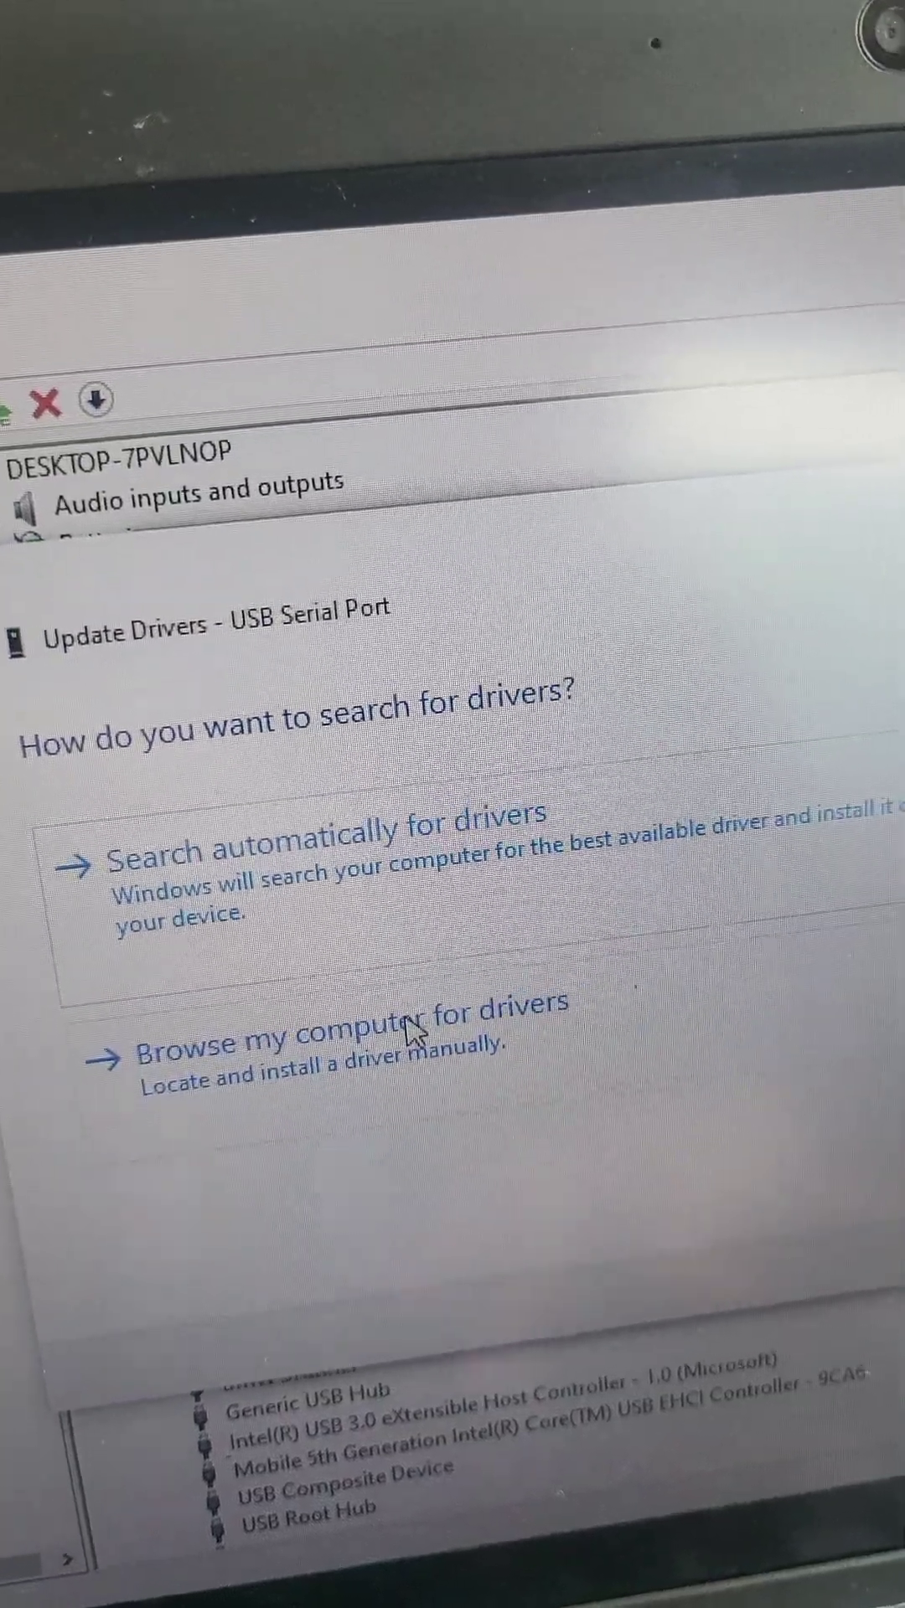
{"action": "left_click", "coordinate": [413, 922]}
{"action": "left_click", "coordinate": [691, 1094]}
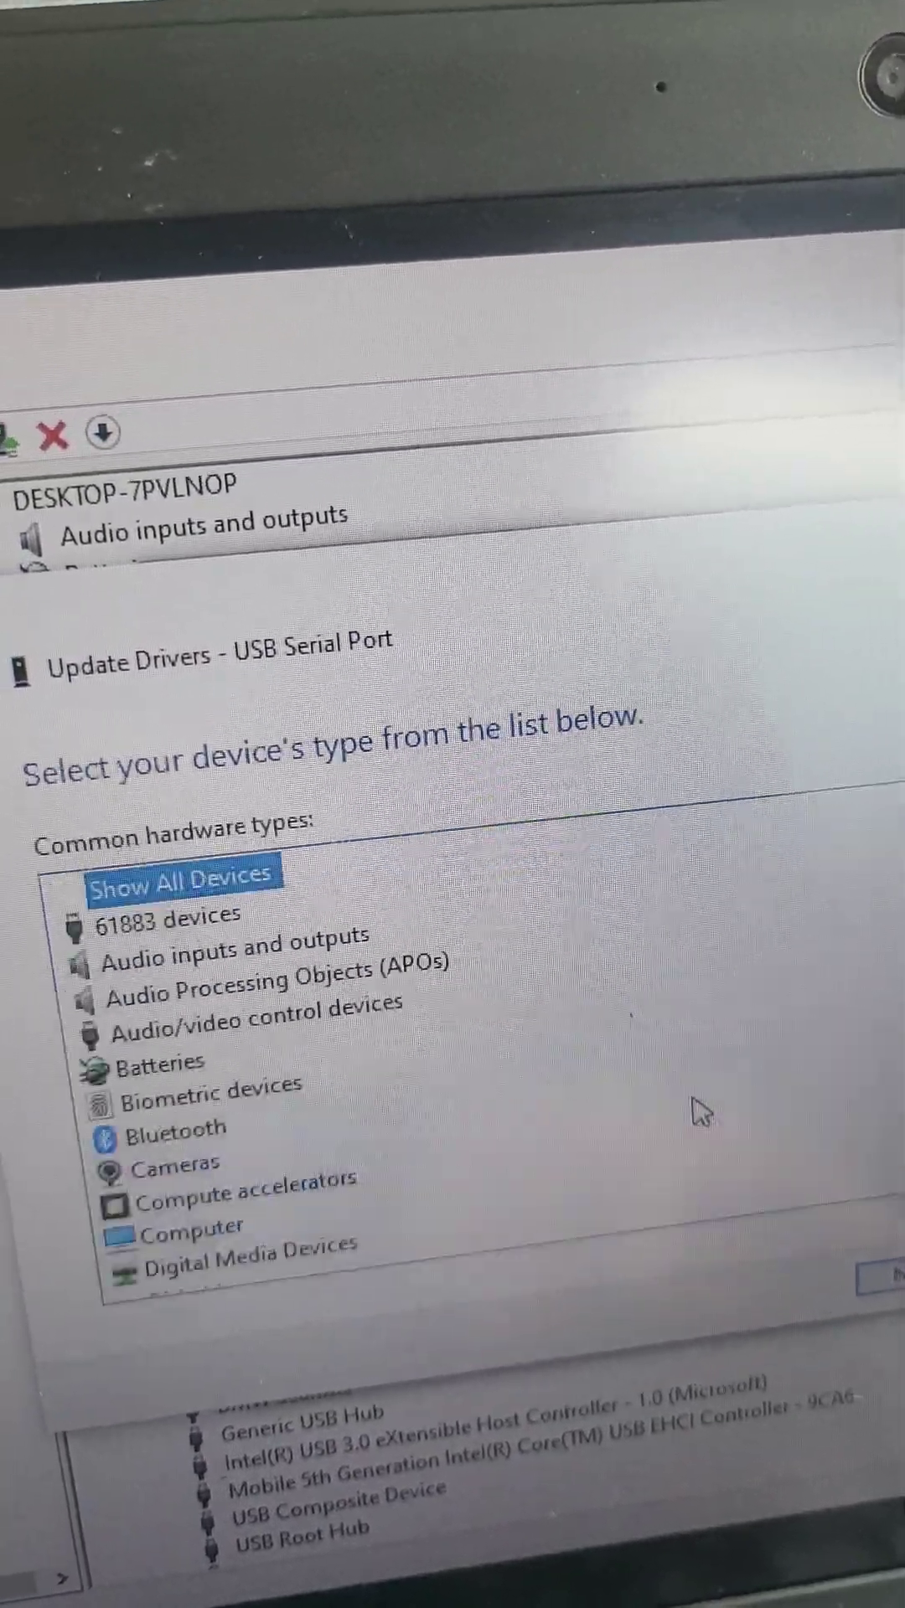
{"action": "left_click", "coordinate": [881, 1275]}
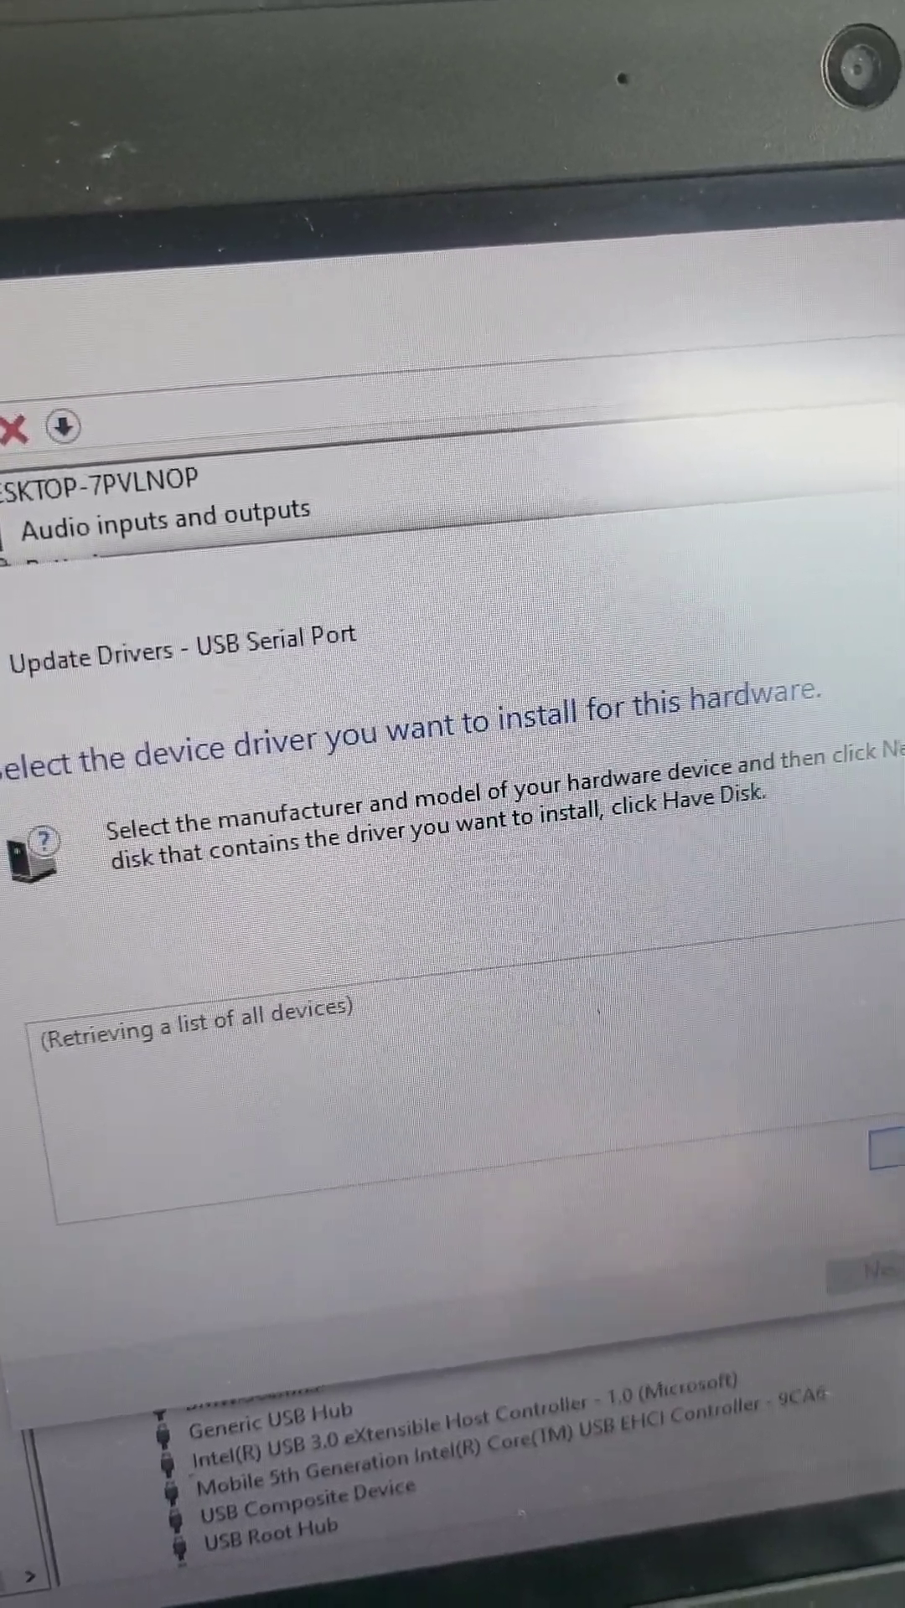
Install the USB Serial Port driver from disk despite the unsigned warning, then close Properties.
{"action": "left_click", "coordinate": [886, 1155]}
{"action": "key", "text": "Return"}
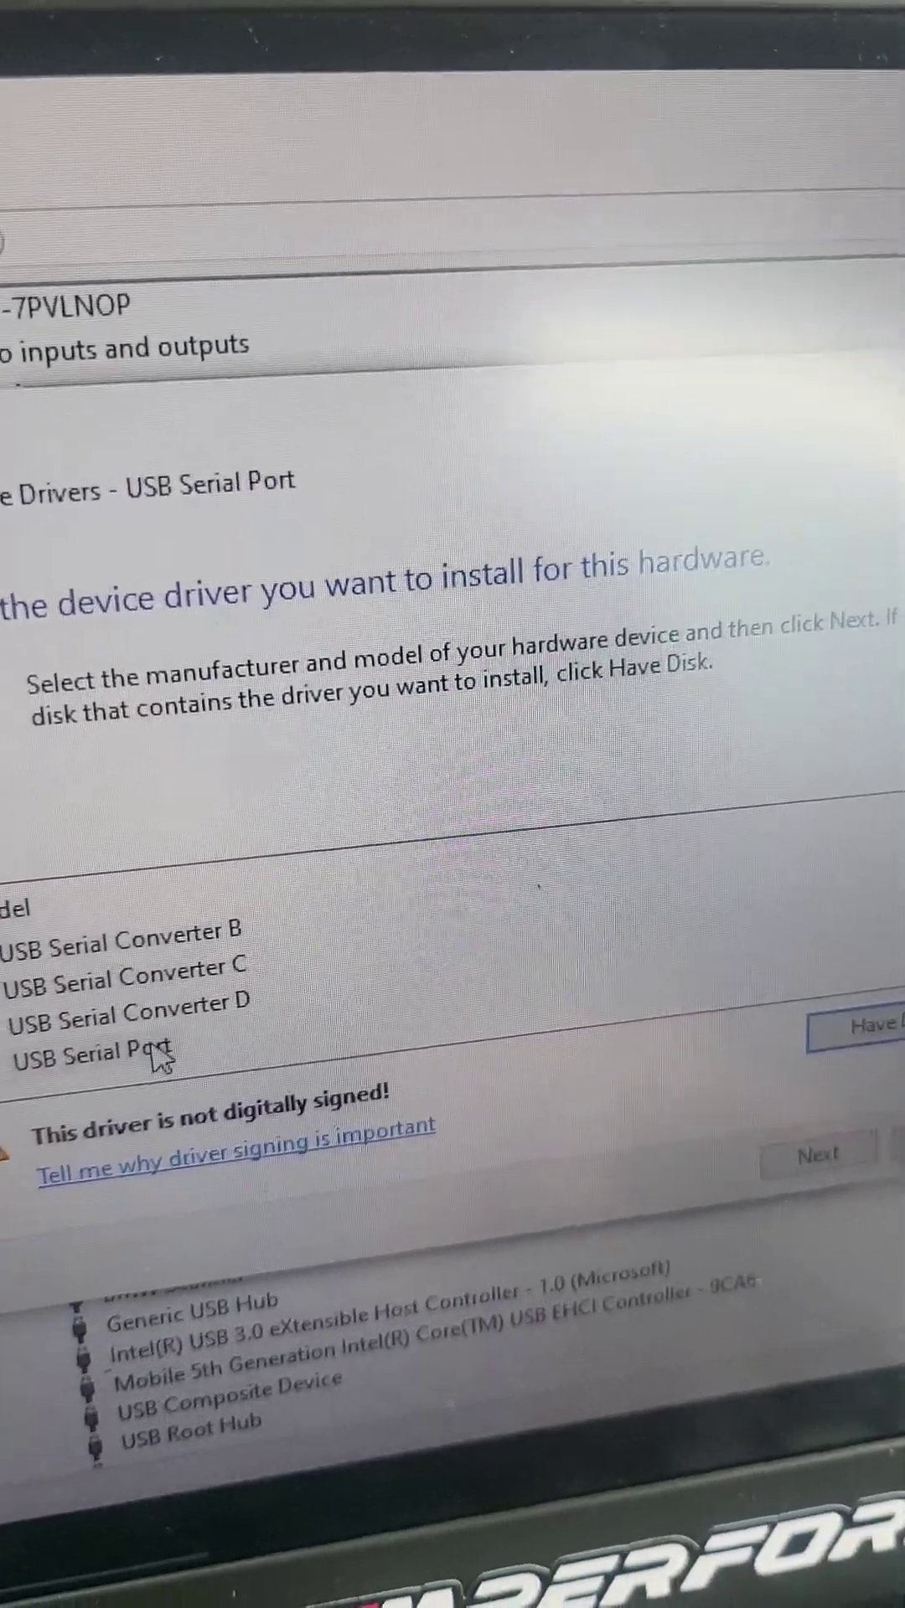
{"action": "left_click", "coordinate": [176, 1103]}
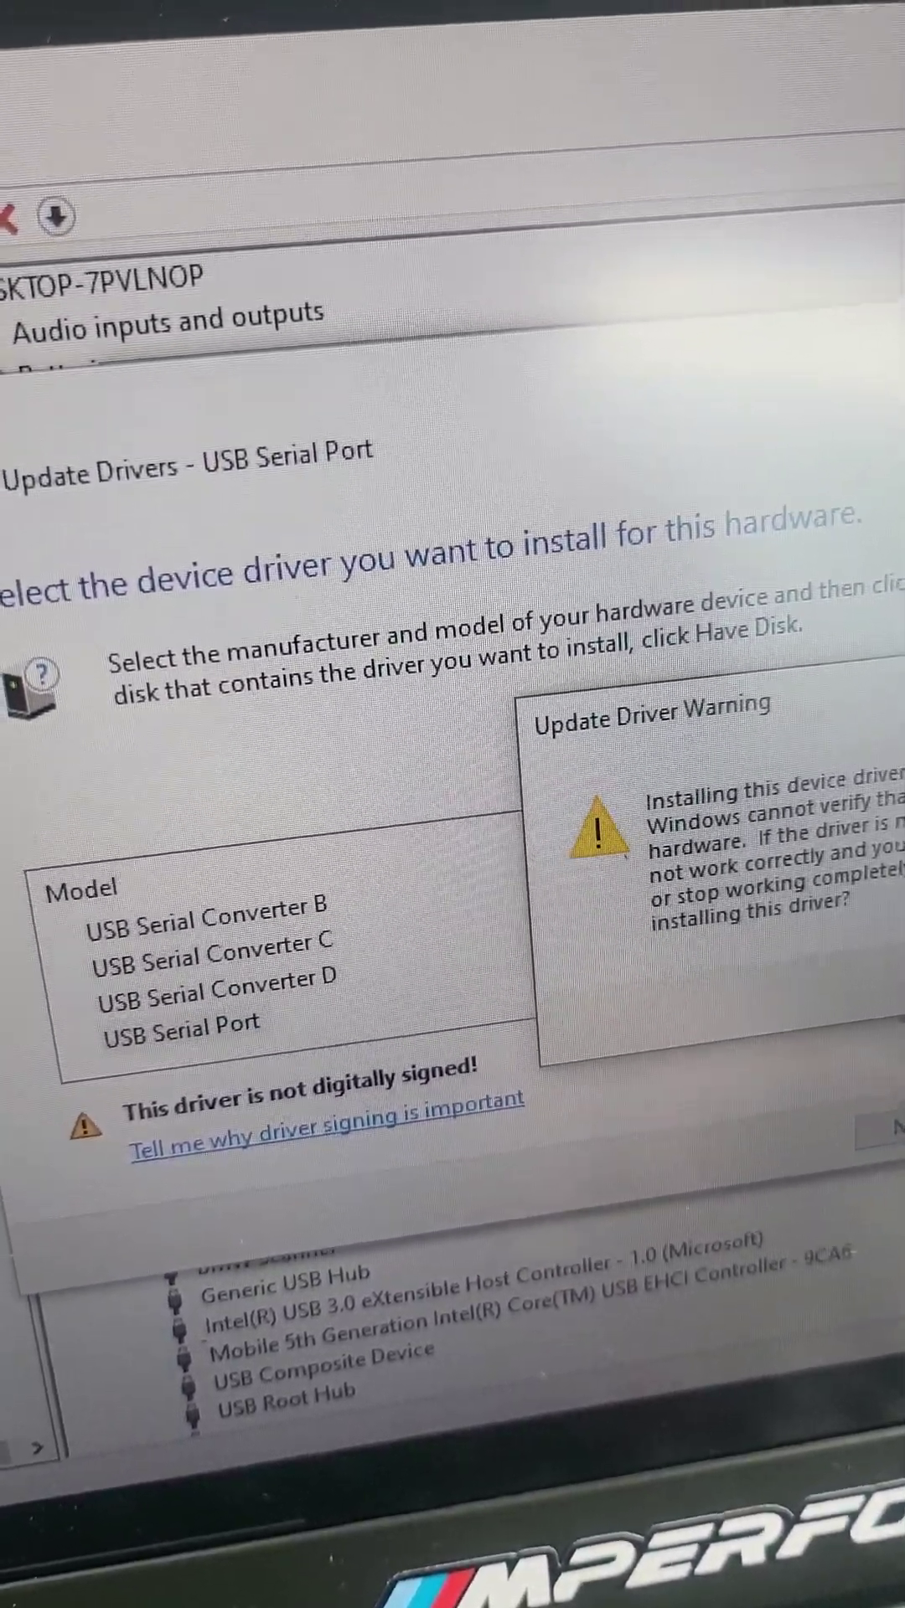
{"action": "key", "text": "Return"}
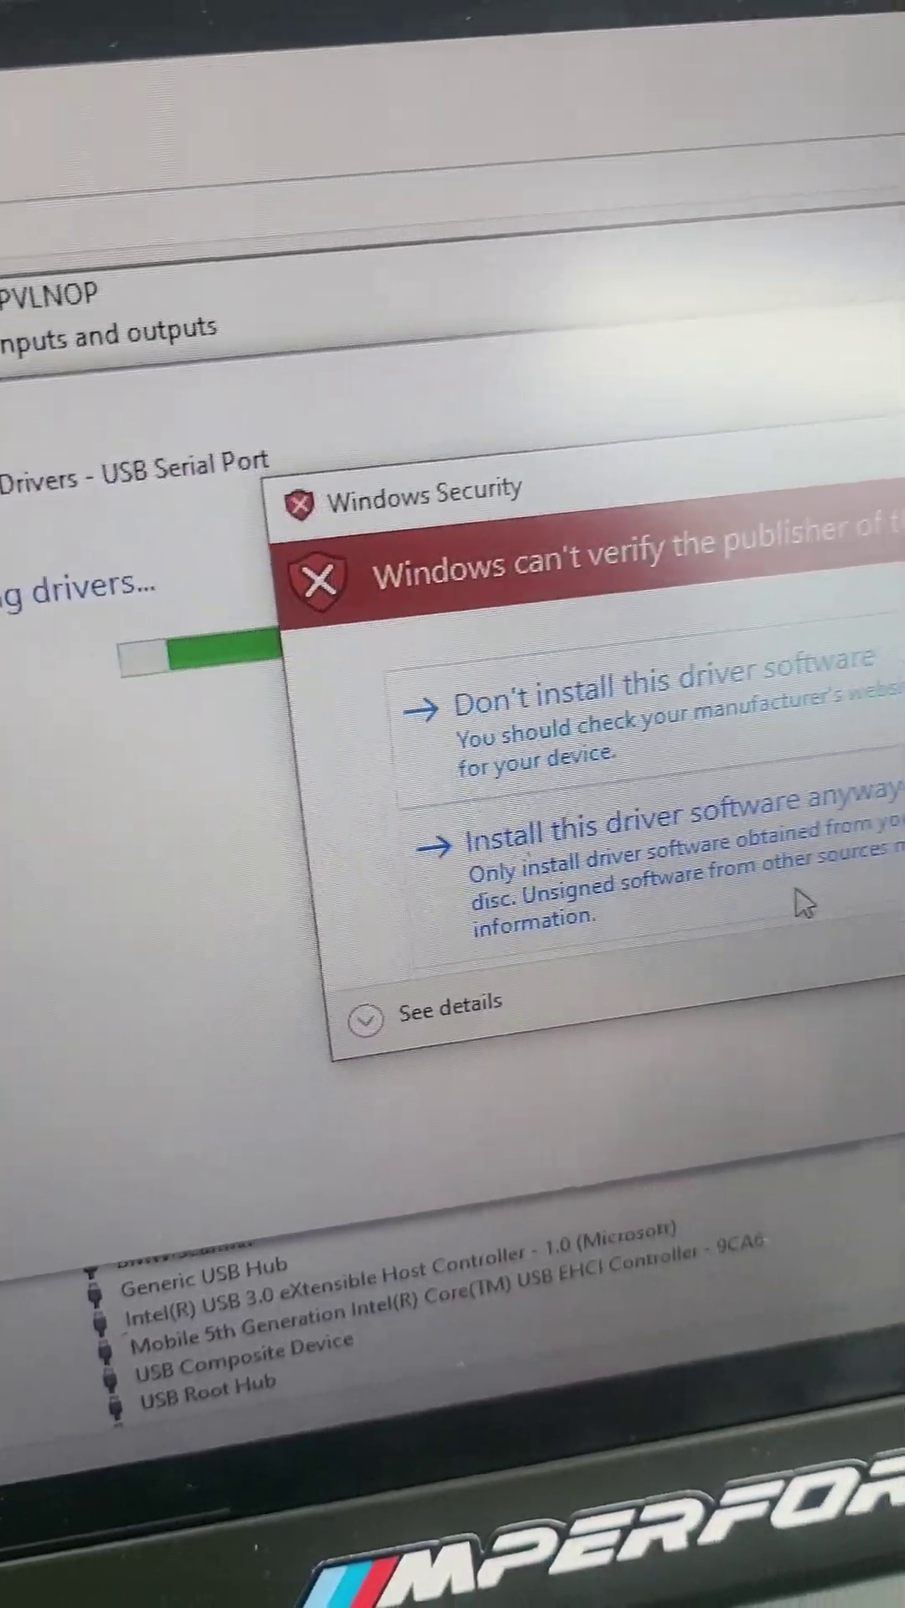
{"action": "left_click", "coordinate": [826, 907]}
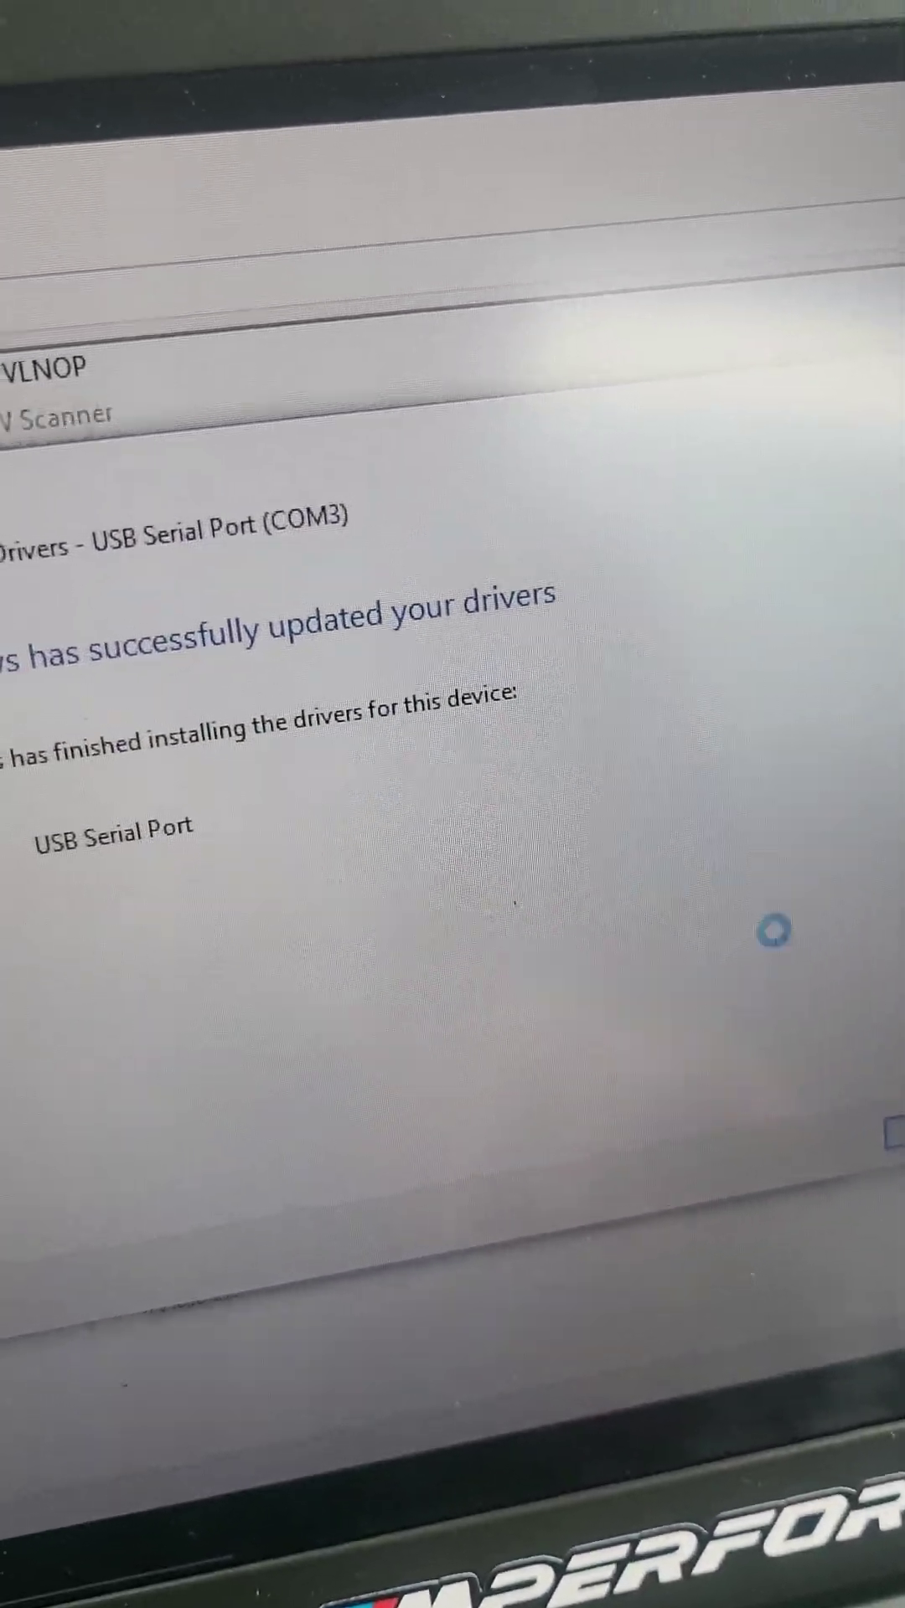
{"action": "key", "text": "Return"}
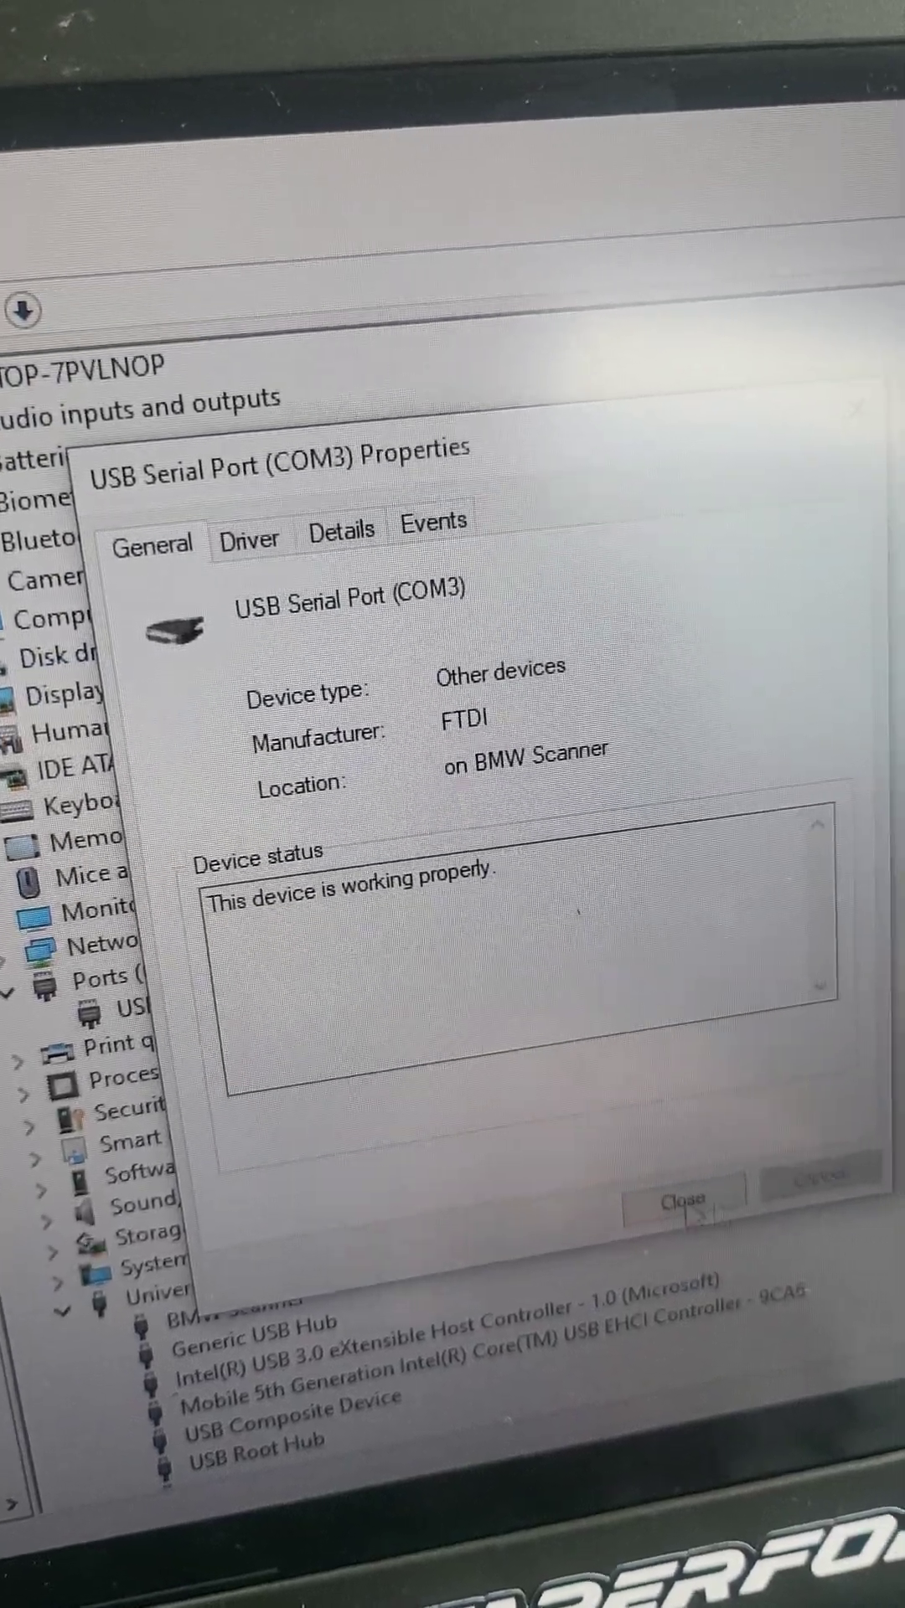
{"action": "left_click", "coordinate": [686, 1206]}
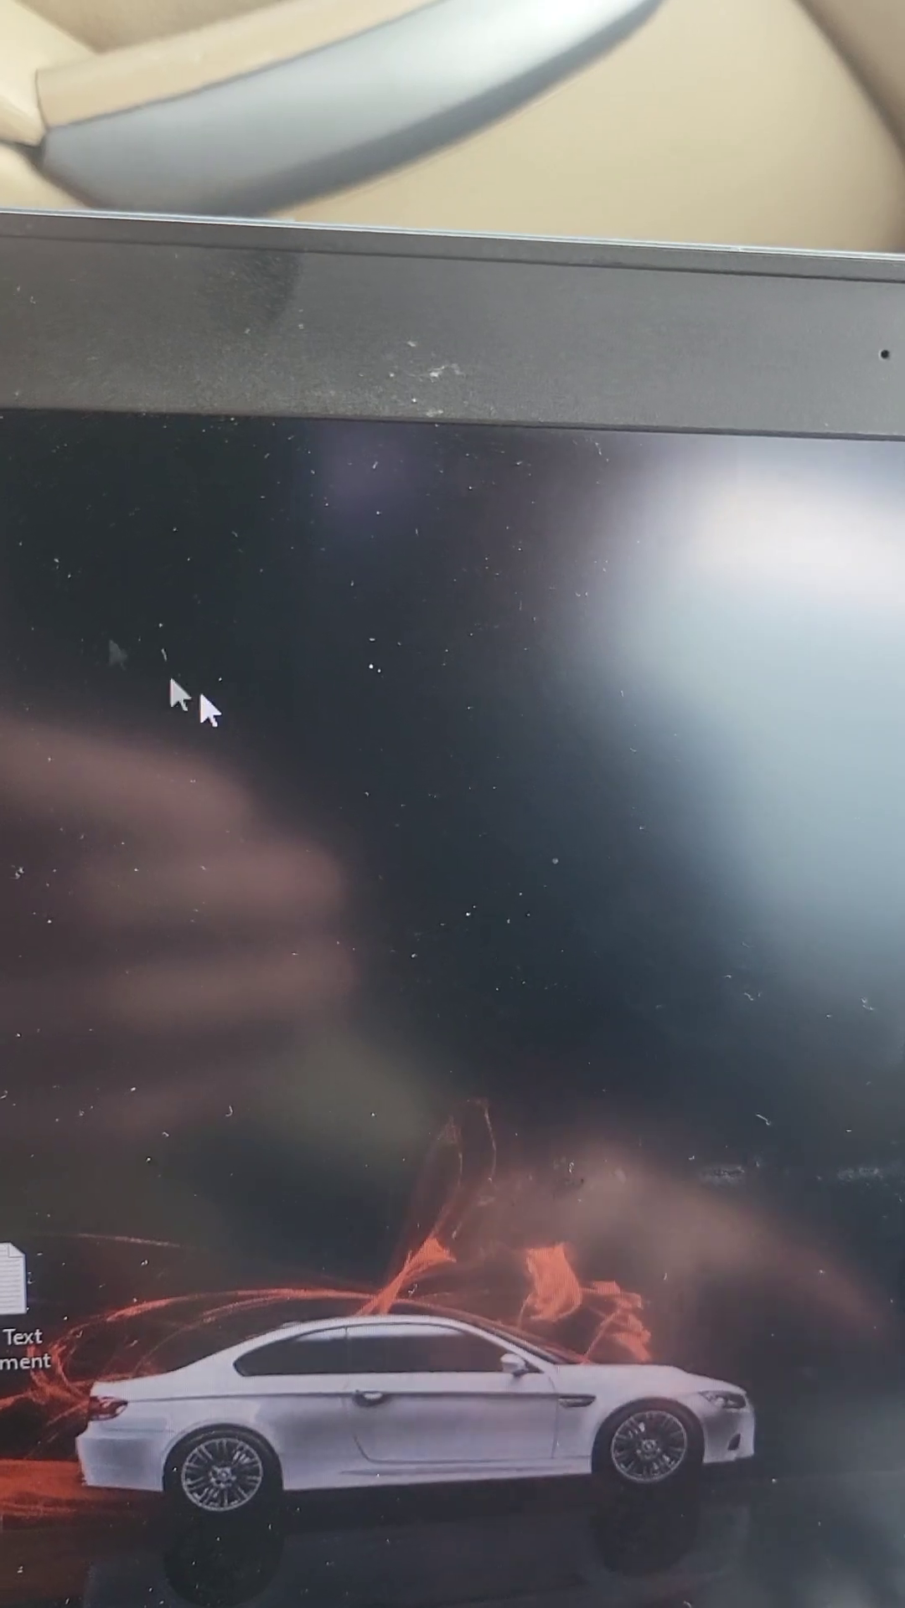
Launch Install from the 'hardware faulty BMW Scanner v140 Install' folder in Downloads.
{"action": "key", "text": "super+e"}
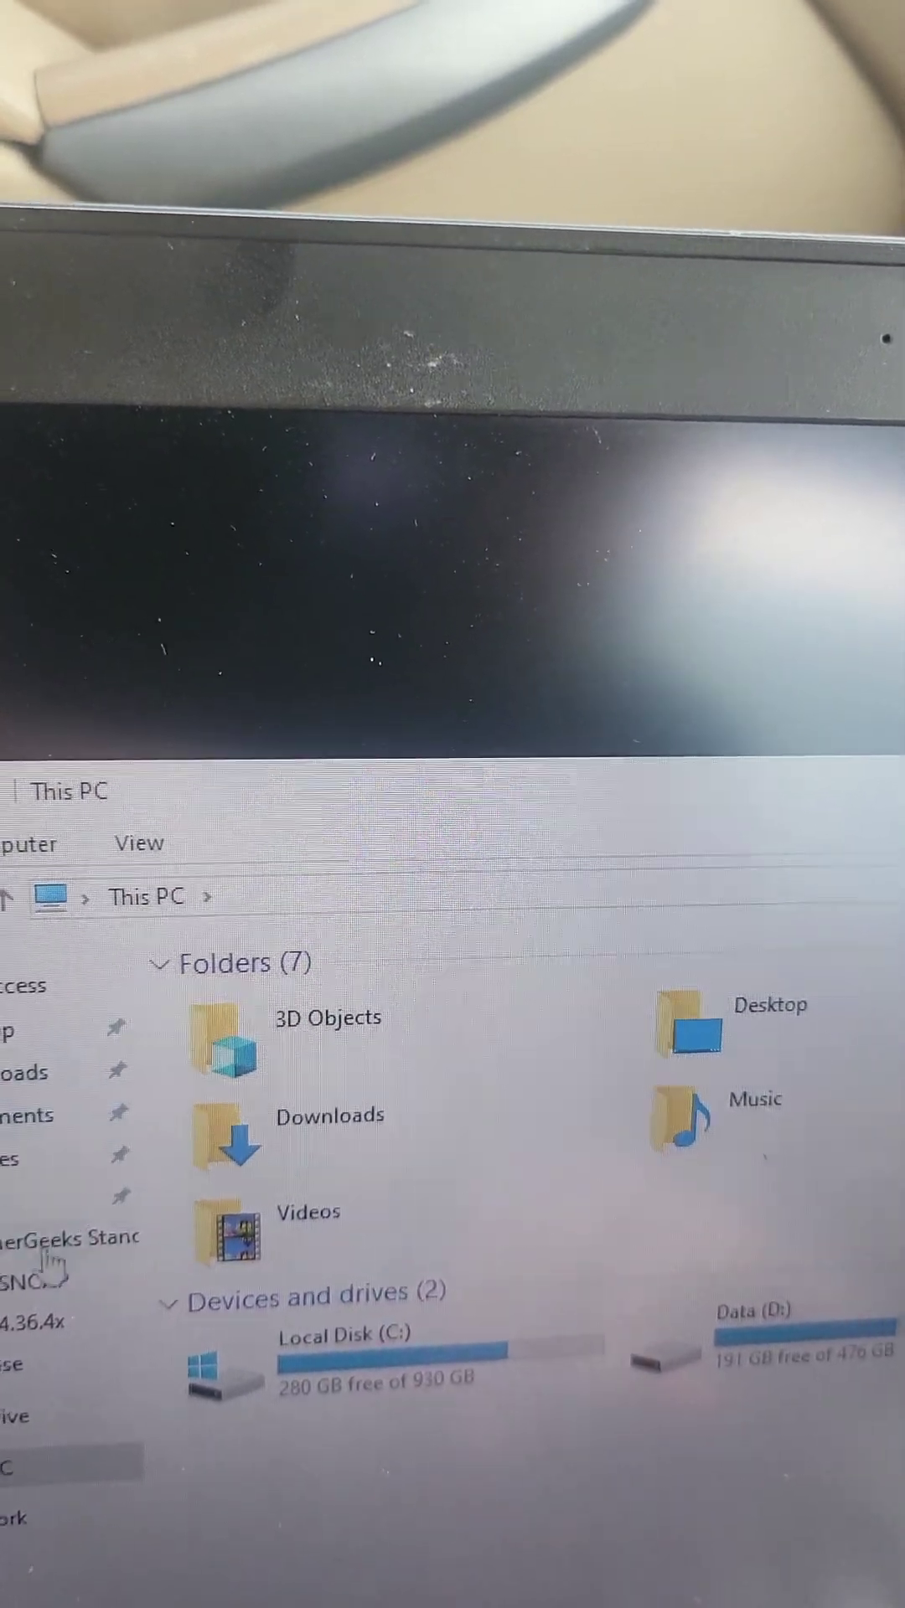
{"action": "left_click", "coordinate": [3, 1075]}
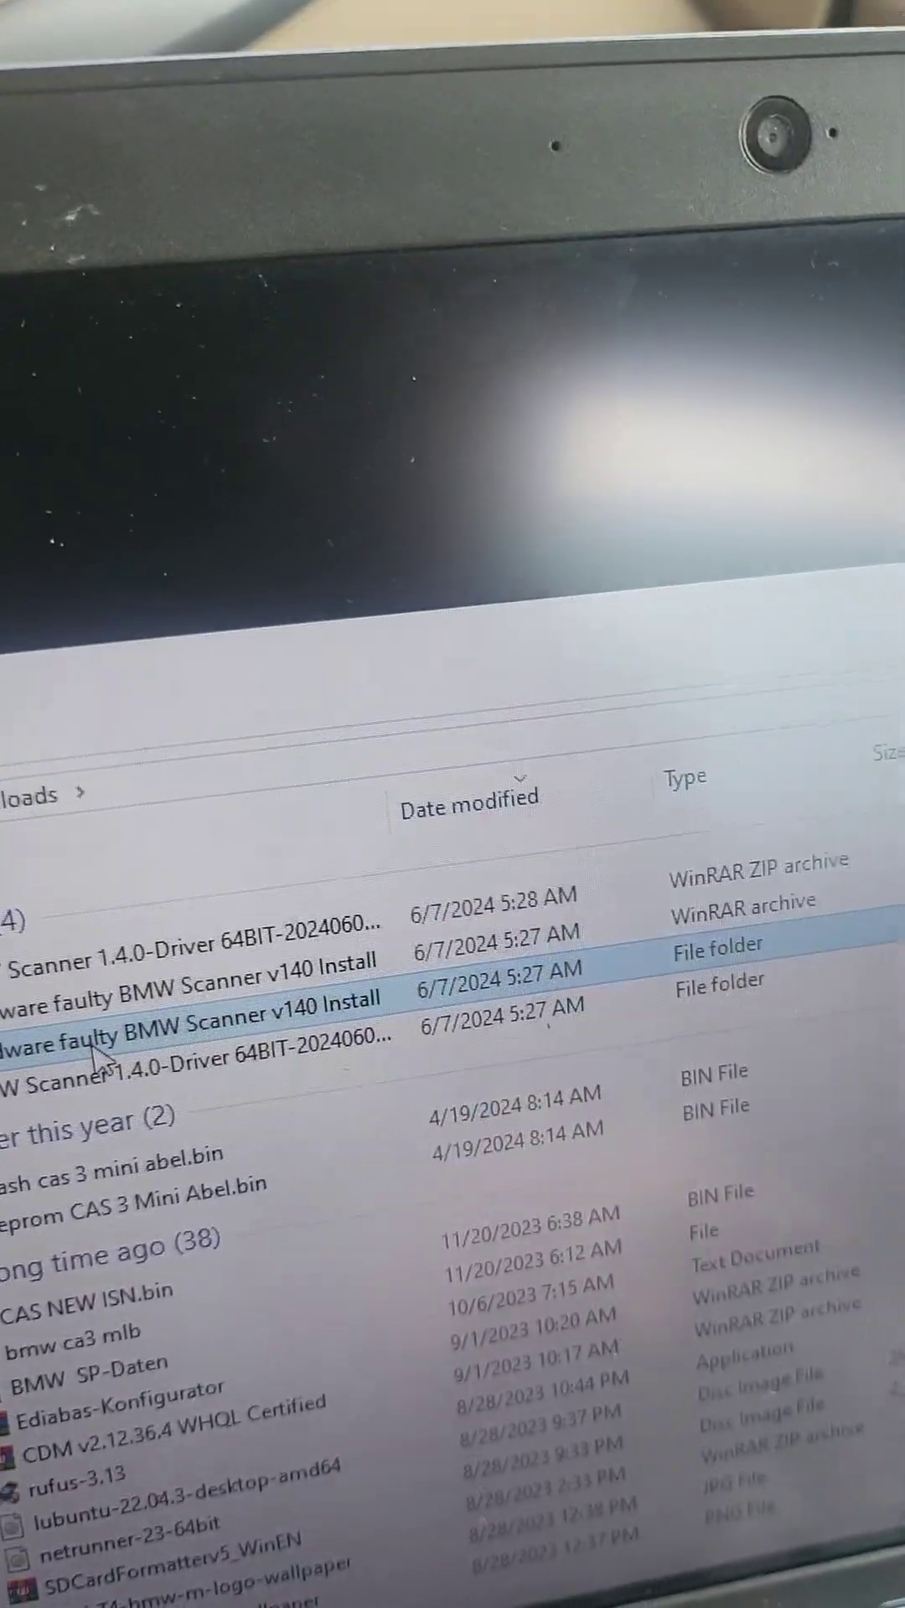
{"action": "double_click", "coordinate": [188, 1071]}
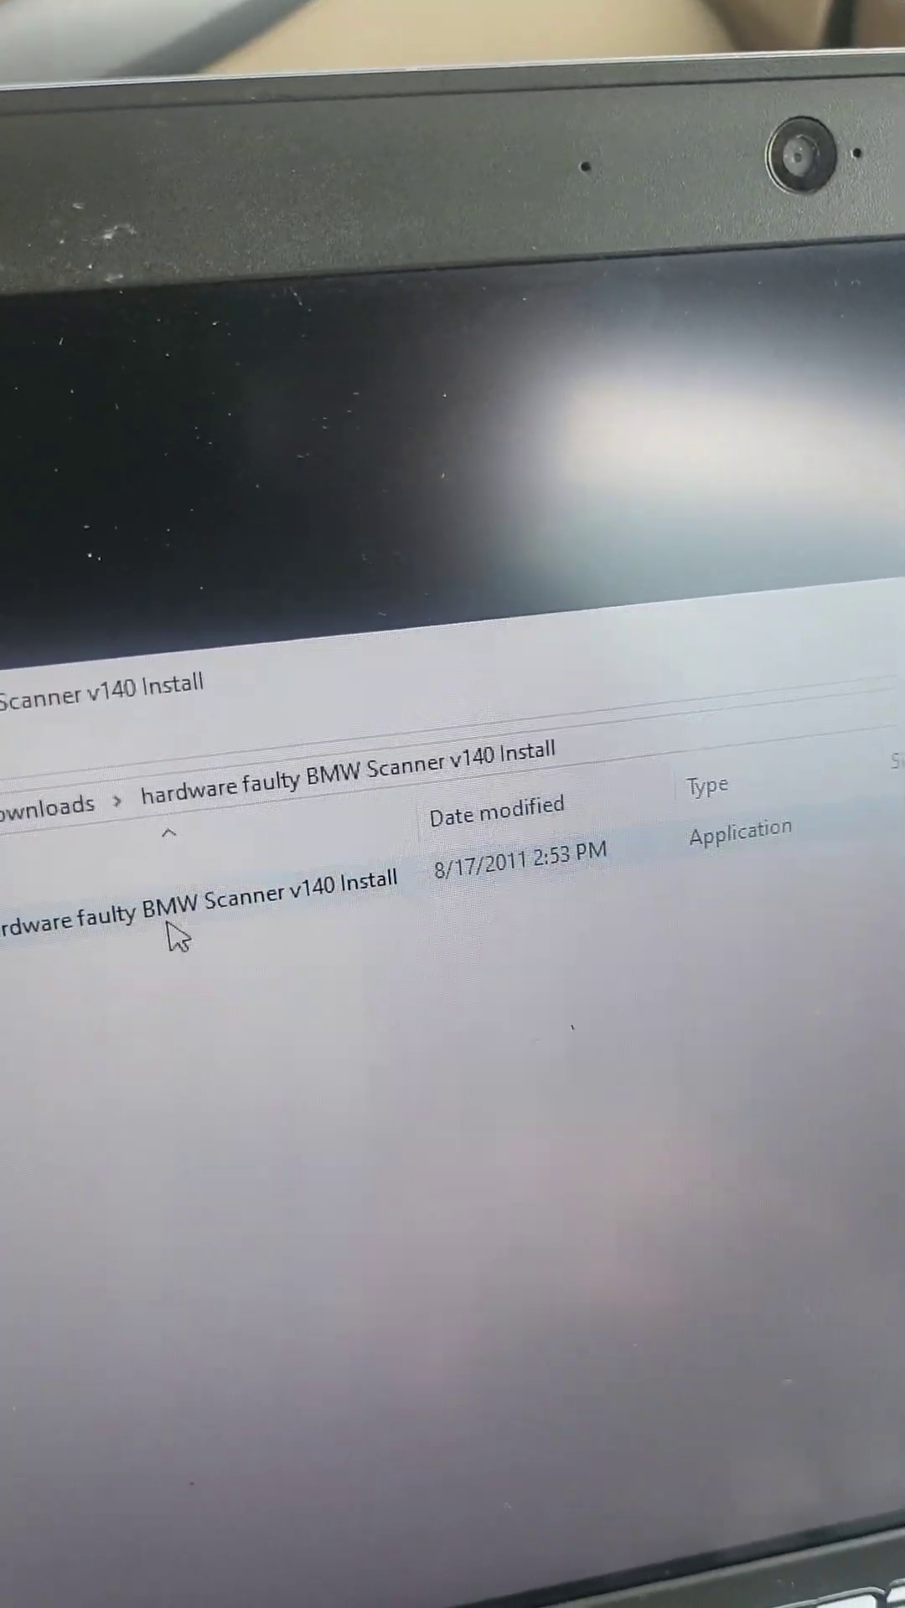
{"action": "double_click", "coordinate": [161, 929]}
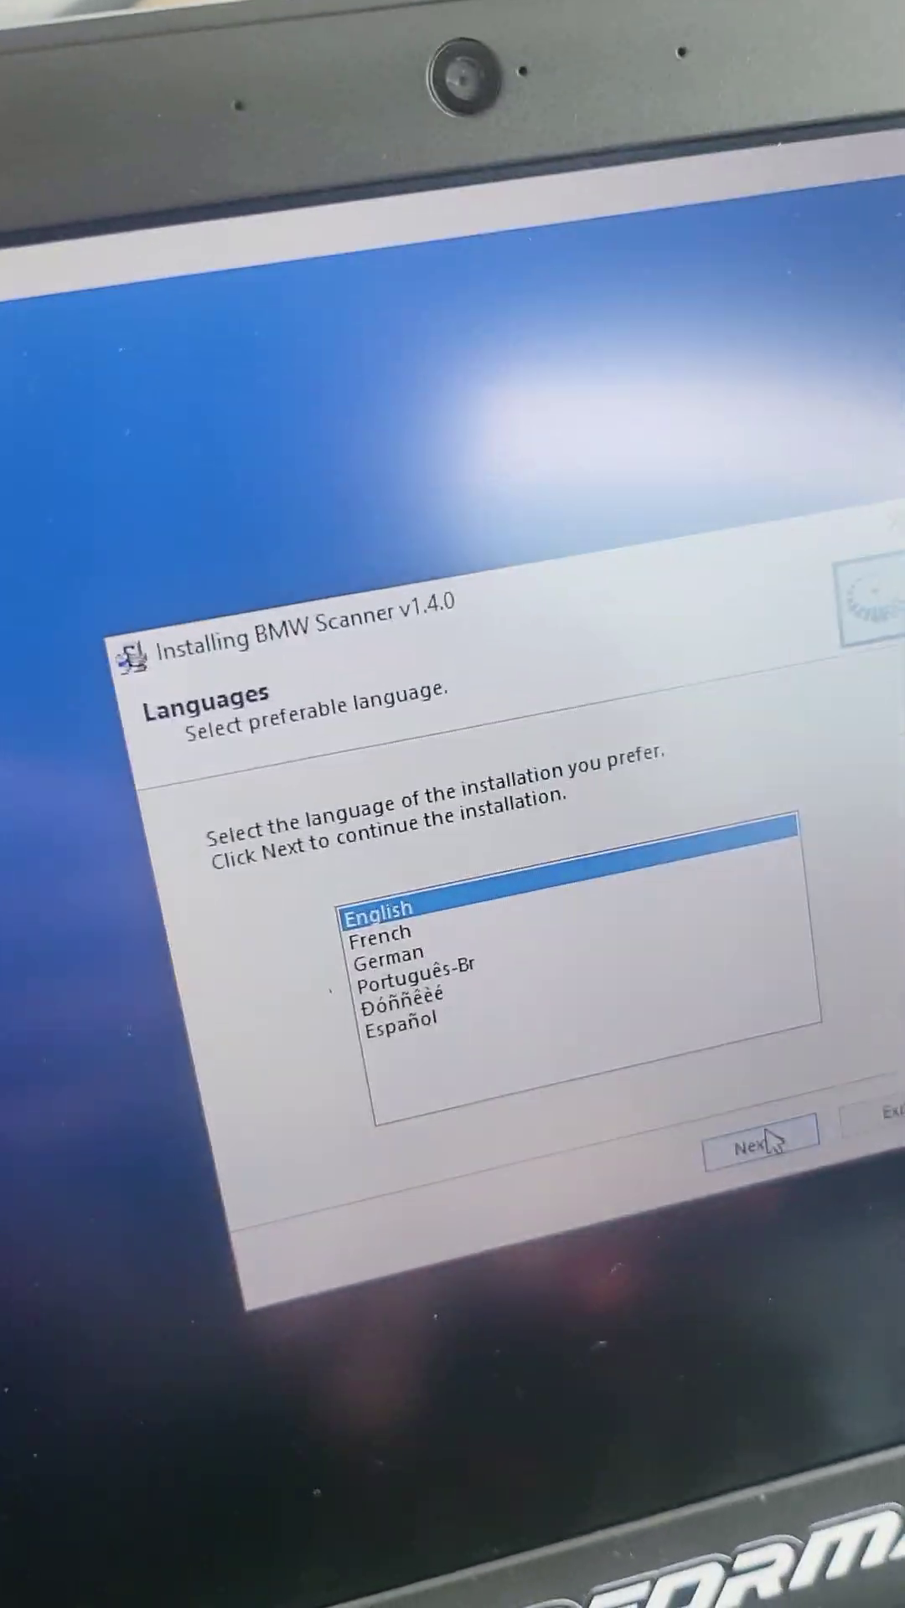
Install BMW Scanner v1.4.0 in English with 'Create Shortcut(s) on Desktop' ticked.
{"action": "left_click", "coordinate": [786, 1149]}
{"action": "left_click", "coordinate": [786, 1150]}
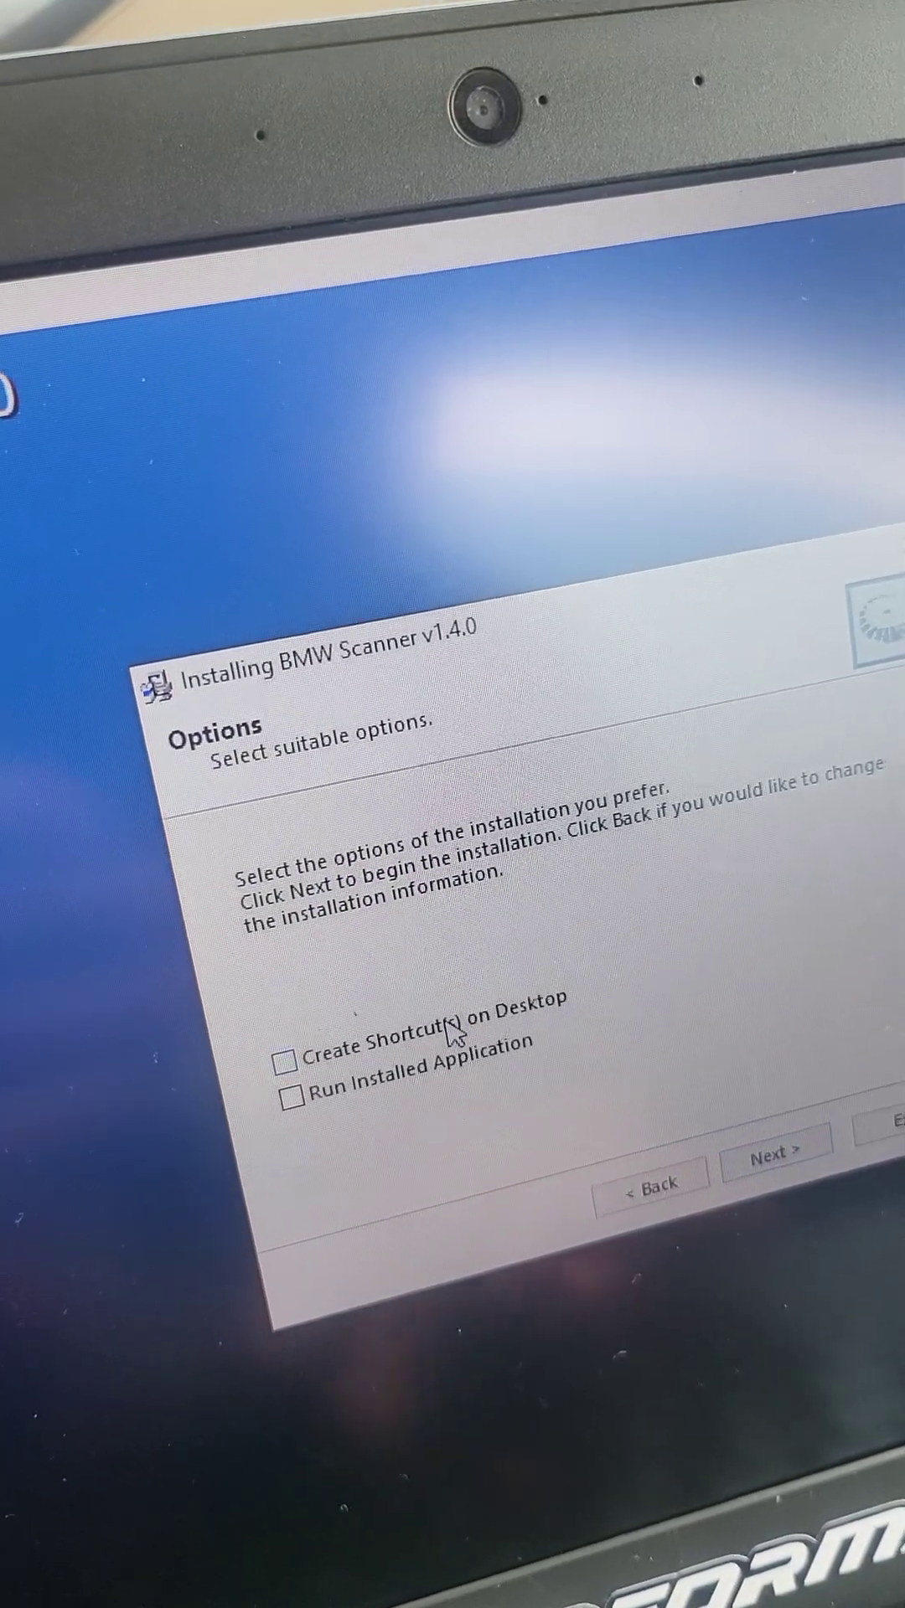
{"action": "left_click", "coordinate": [454, 1033]}
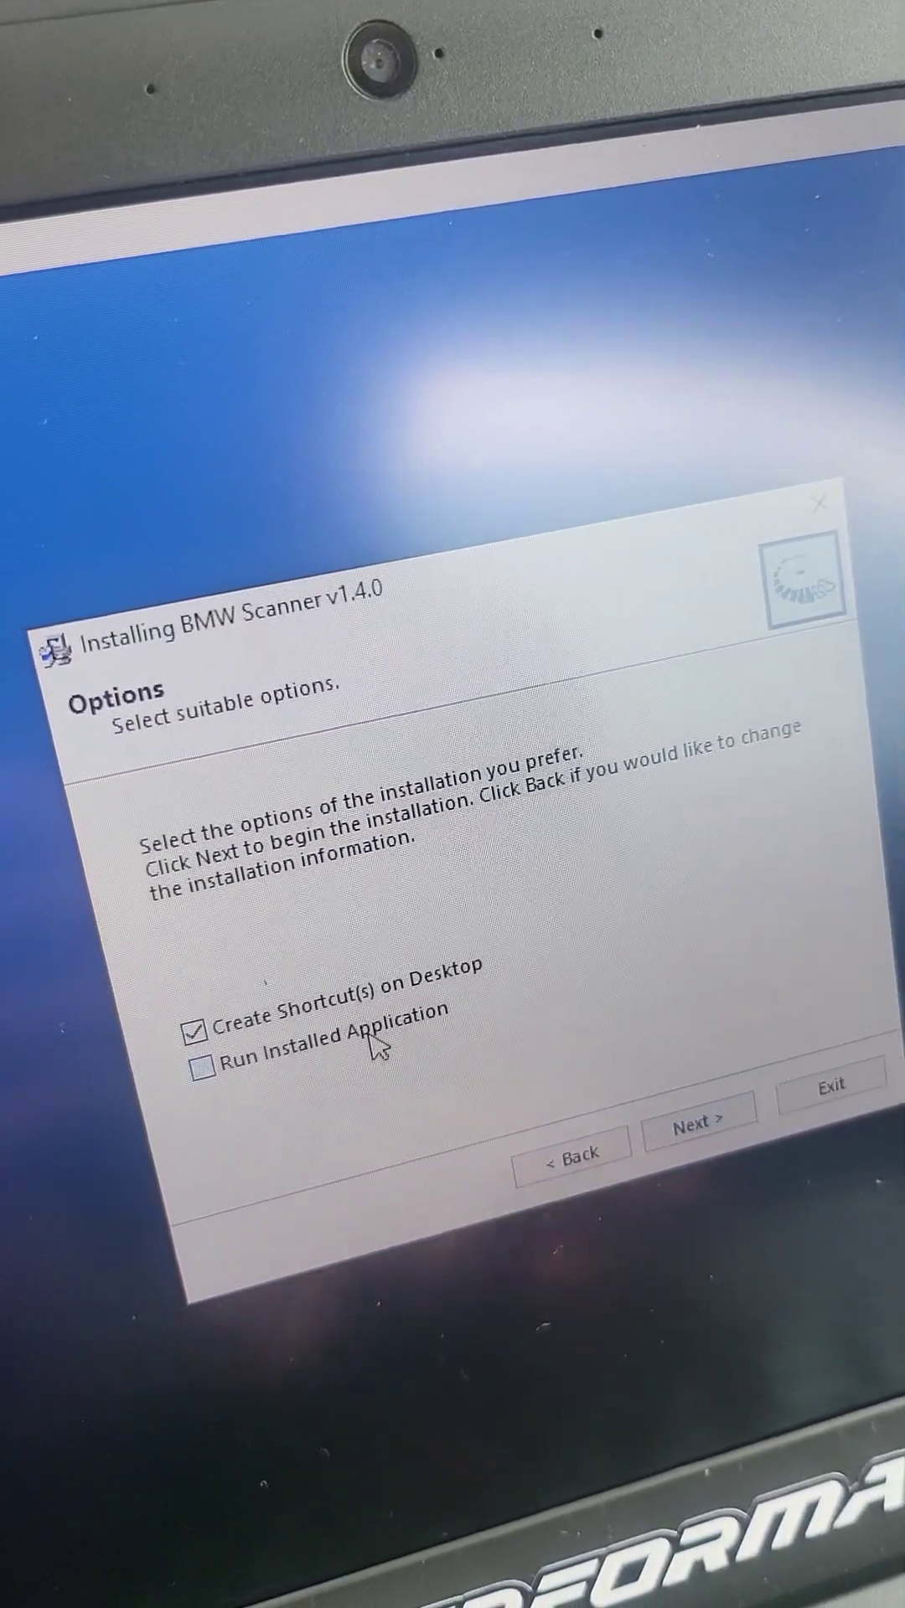
{"action": "left_click", "coordinate": [710, 1122]}
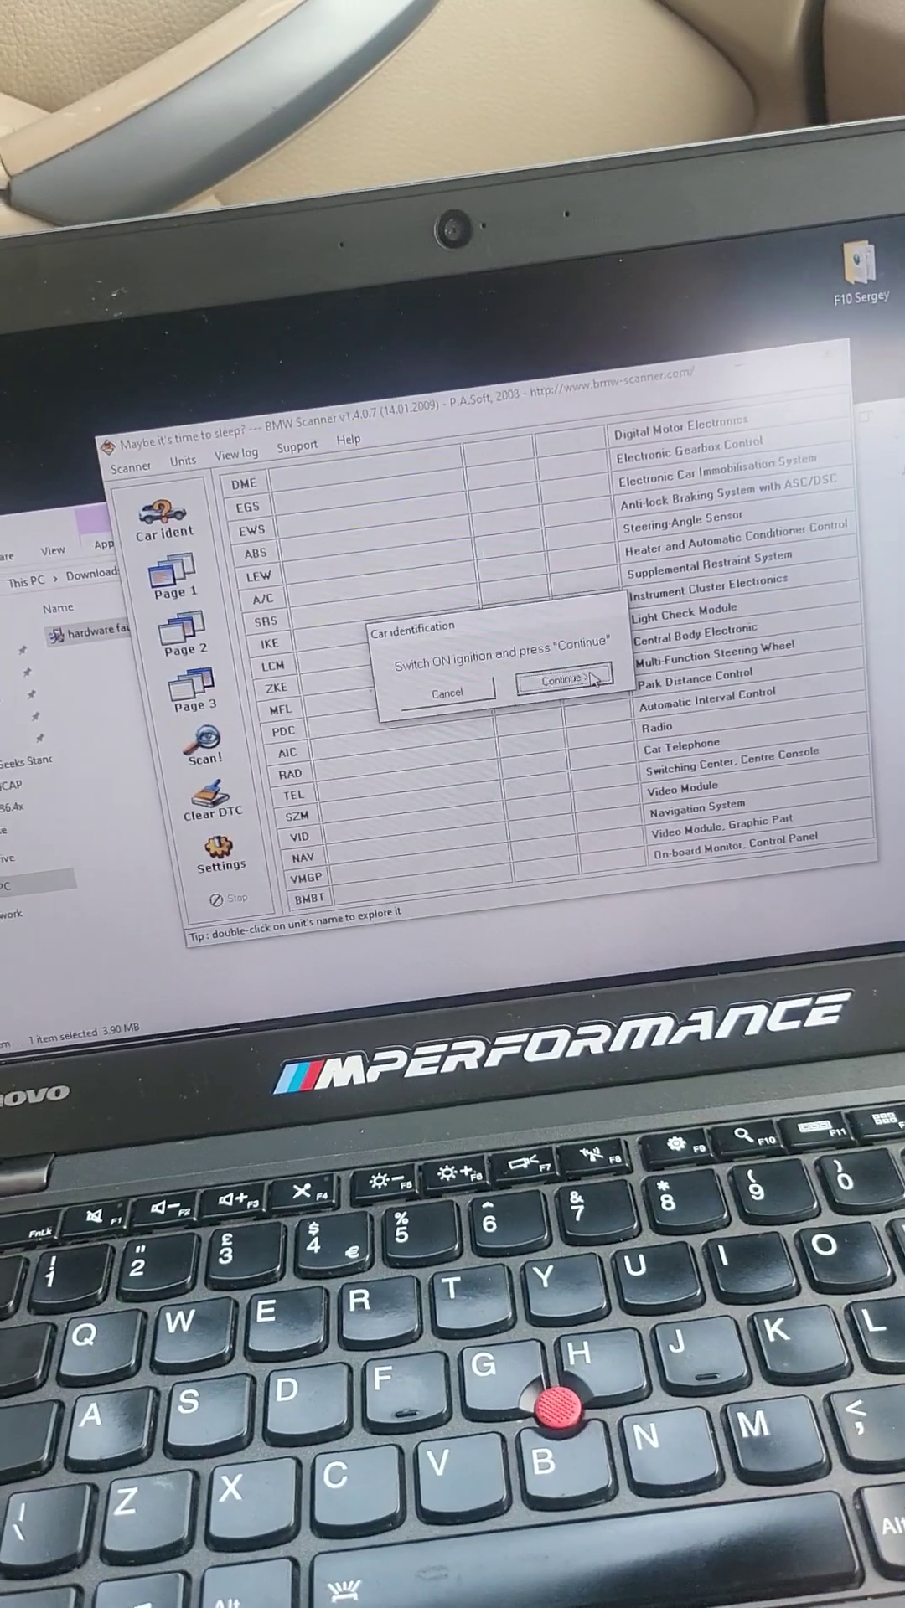
Continue car identification with ignition on, then close the E53 X5 3.0d summary.
{"action": "left_click", "coordinate": [591, 679]}
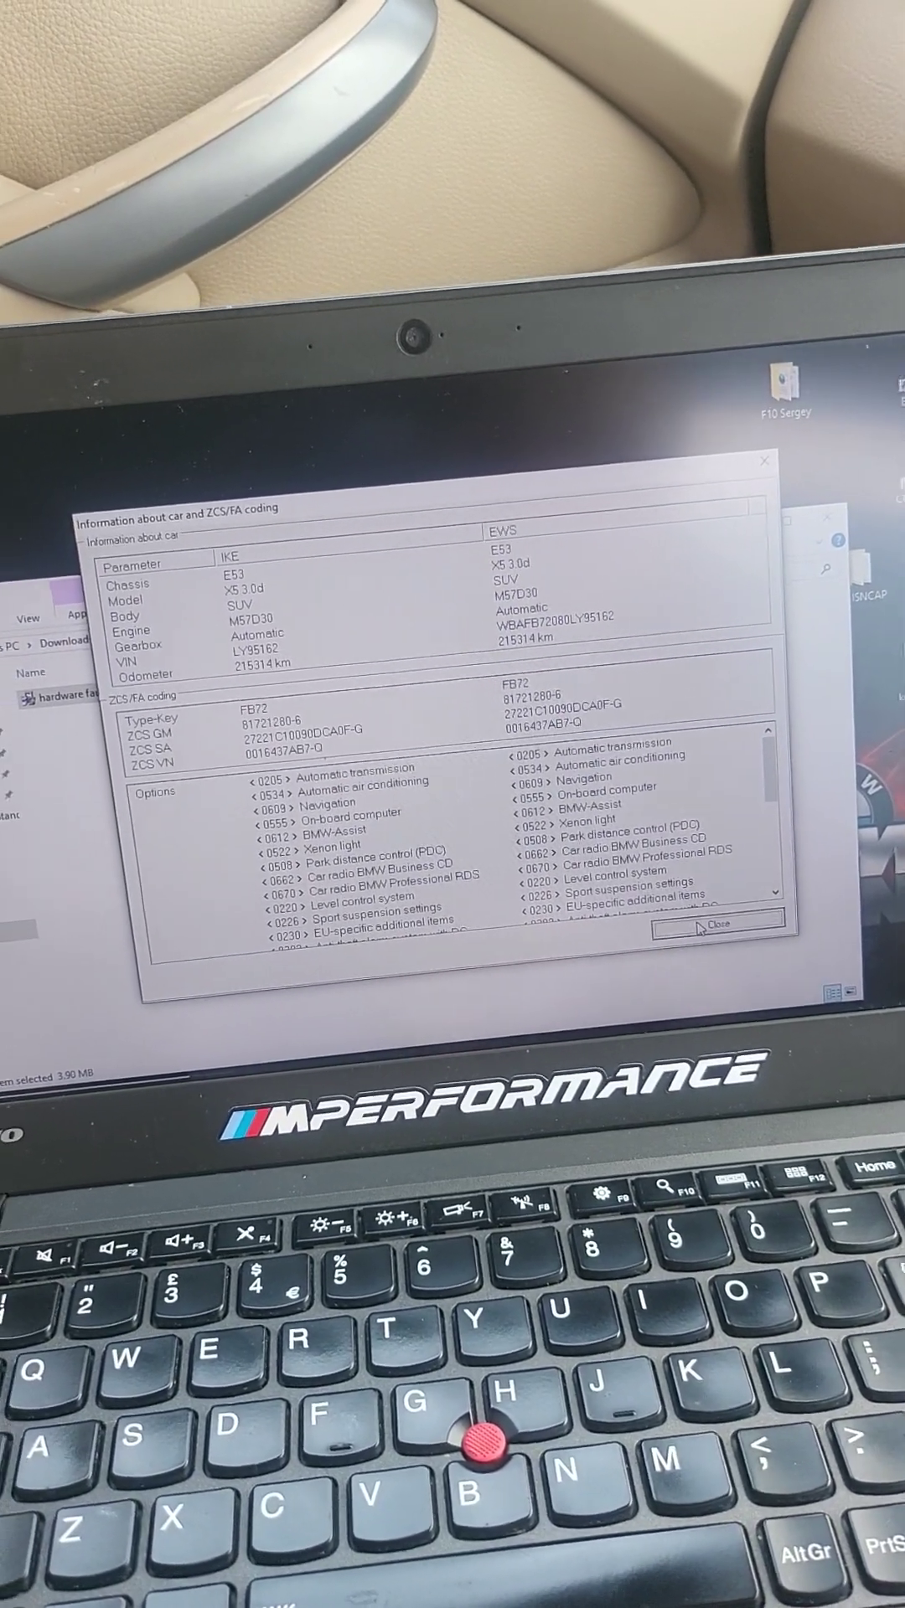
{"action": "left_click", "coordinate": [685, 920]}
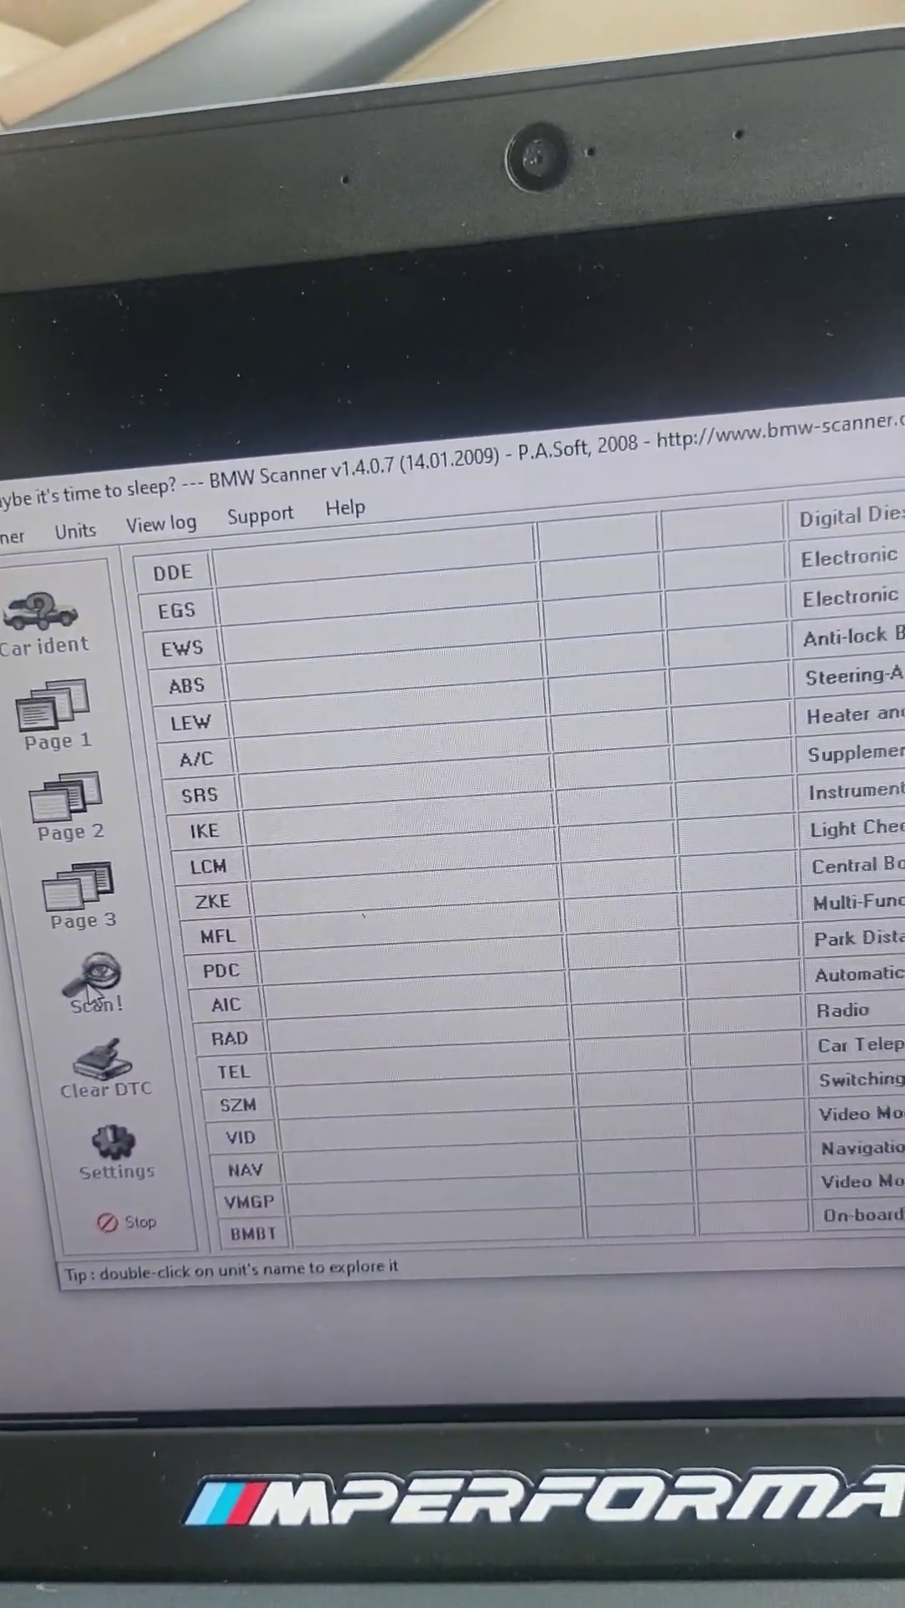
Scan the car's modules, then open the DDE diesel engine module (part 7.800.131).
{"action": "left_click", "coordinate": [92, 981]}
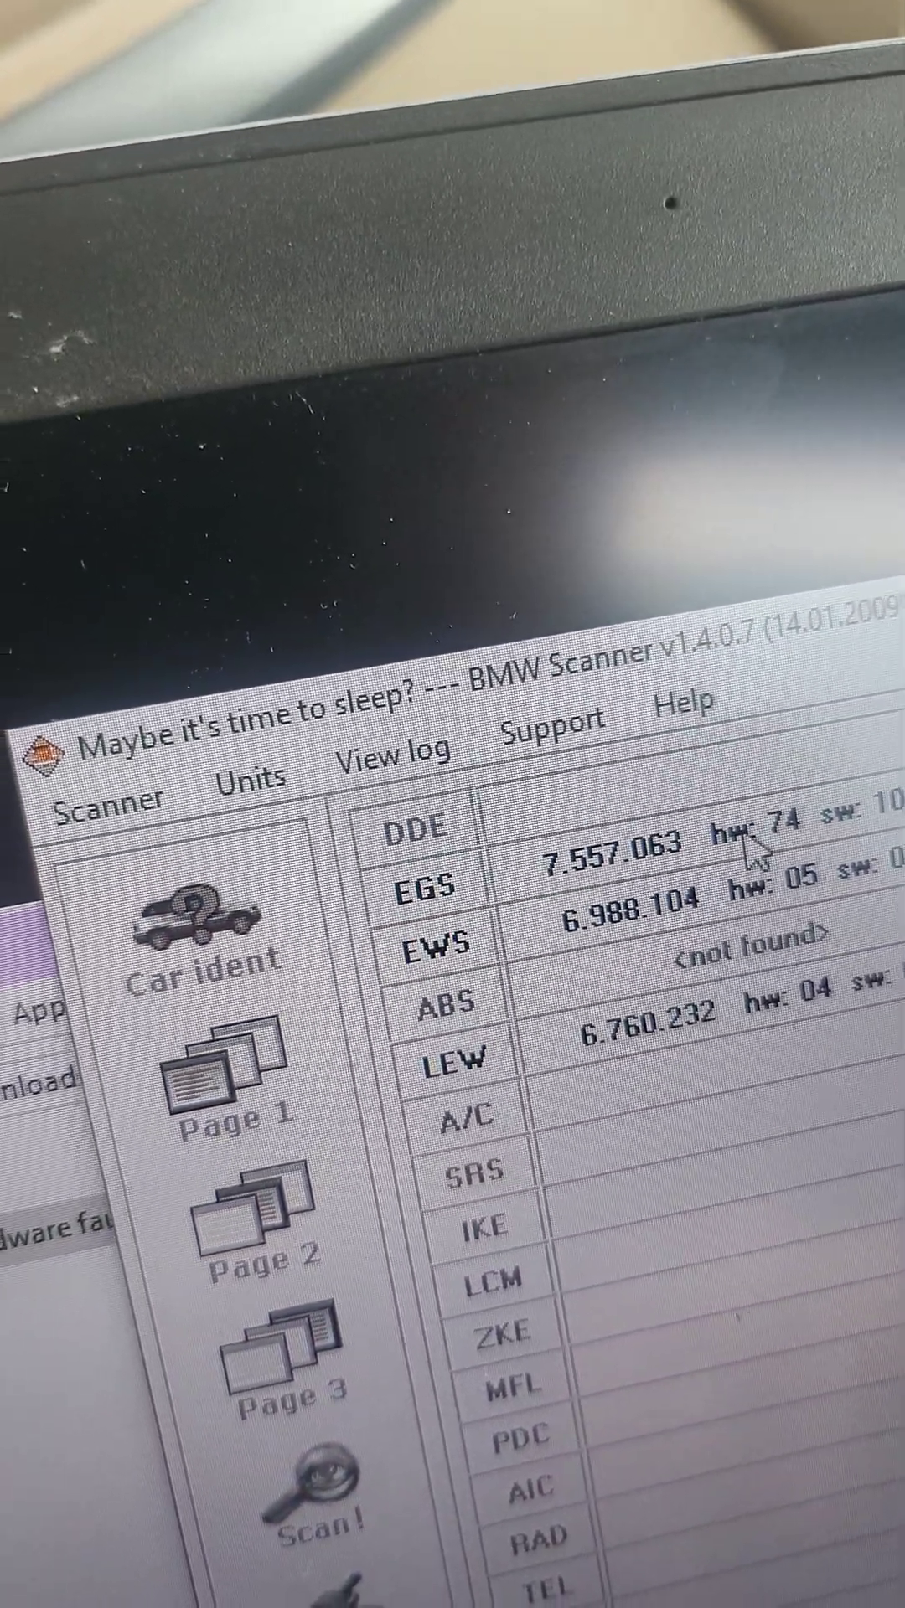
{"action": "double_click", "coordinate": [736, 836]}
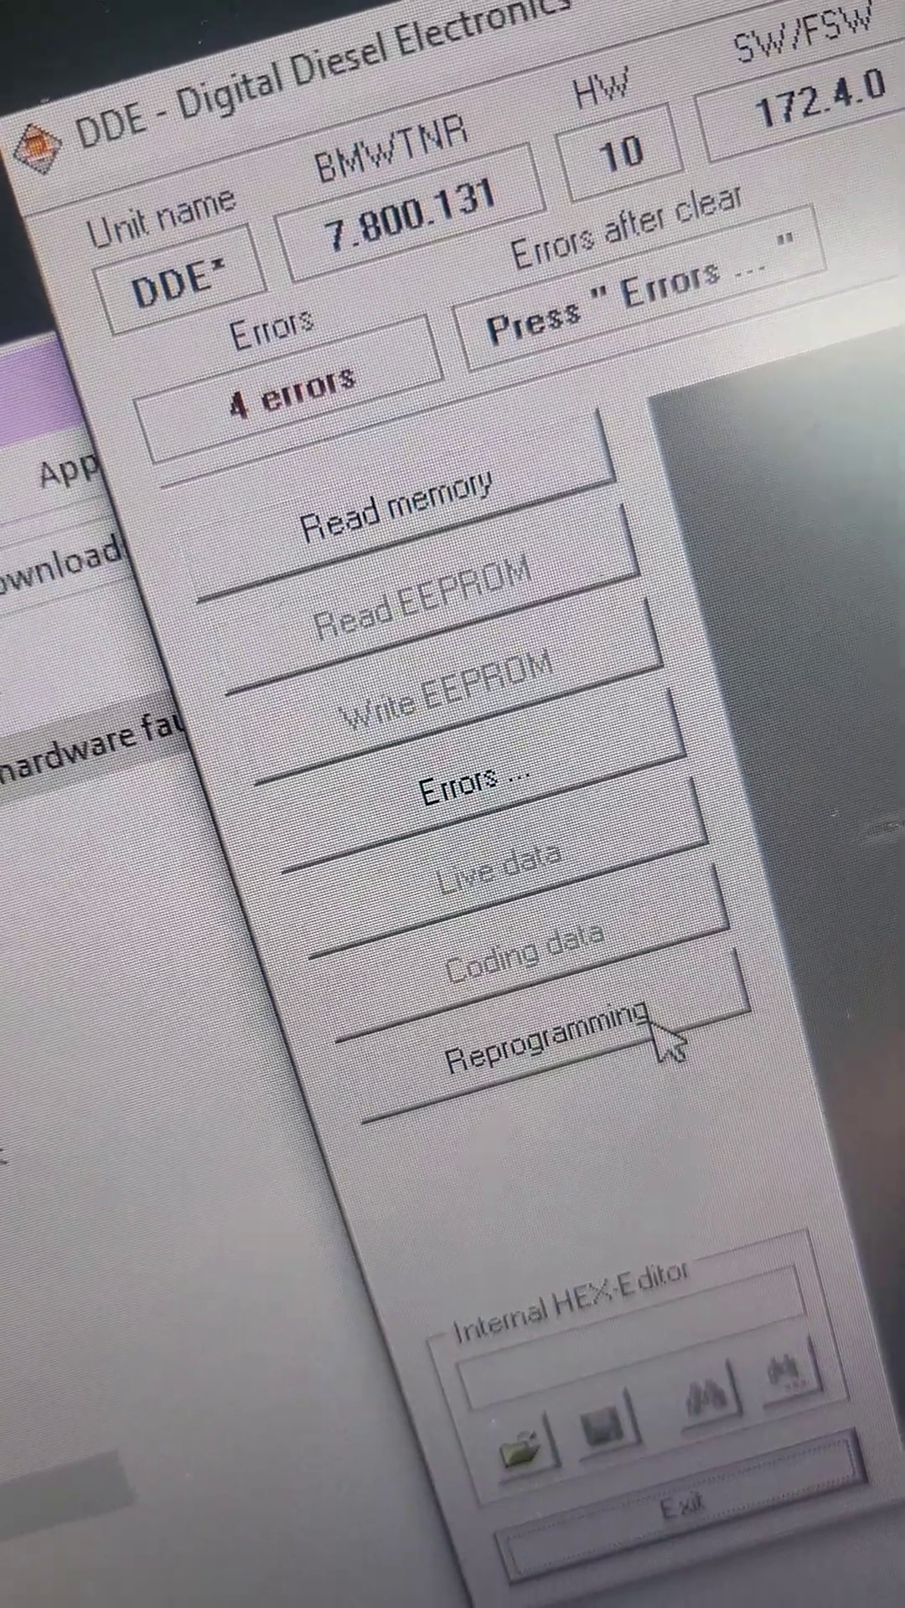
Run EWS-DDE adaptation from the DDE Reprogramming options, then close the DDE window.
{"action": "left_click", "coordinate": [680, 1049]}
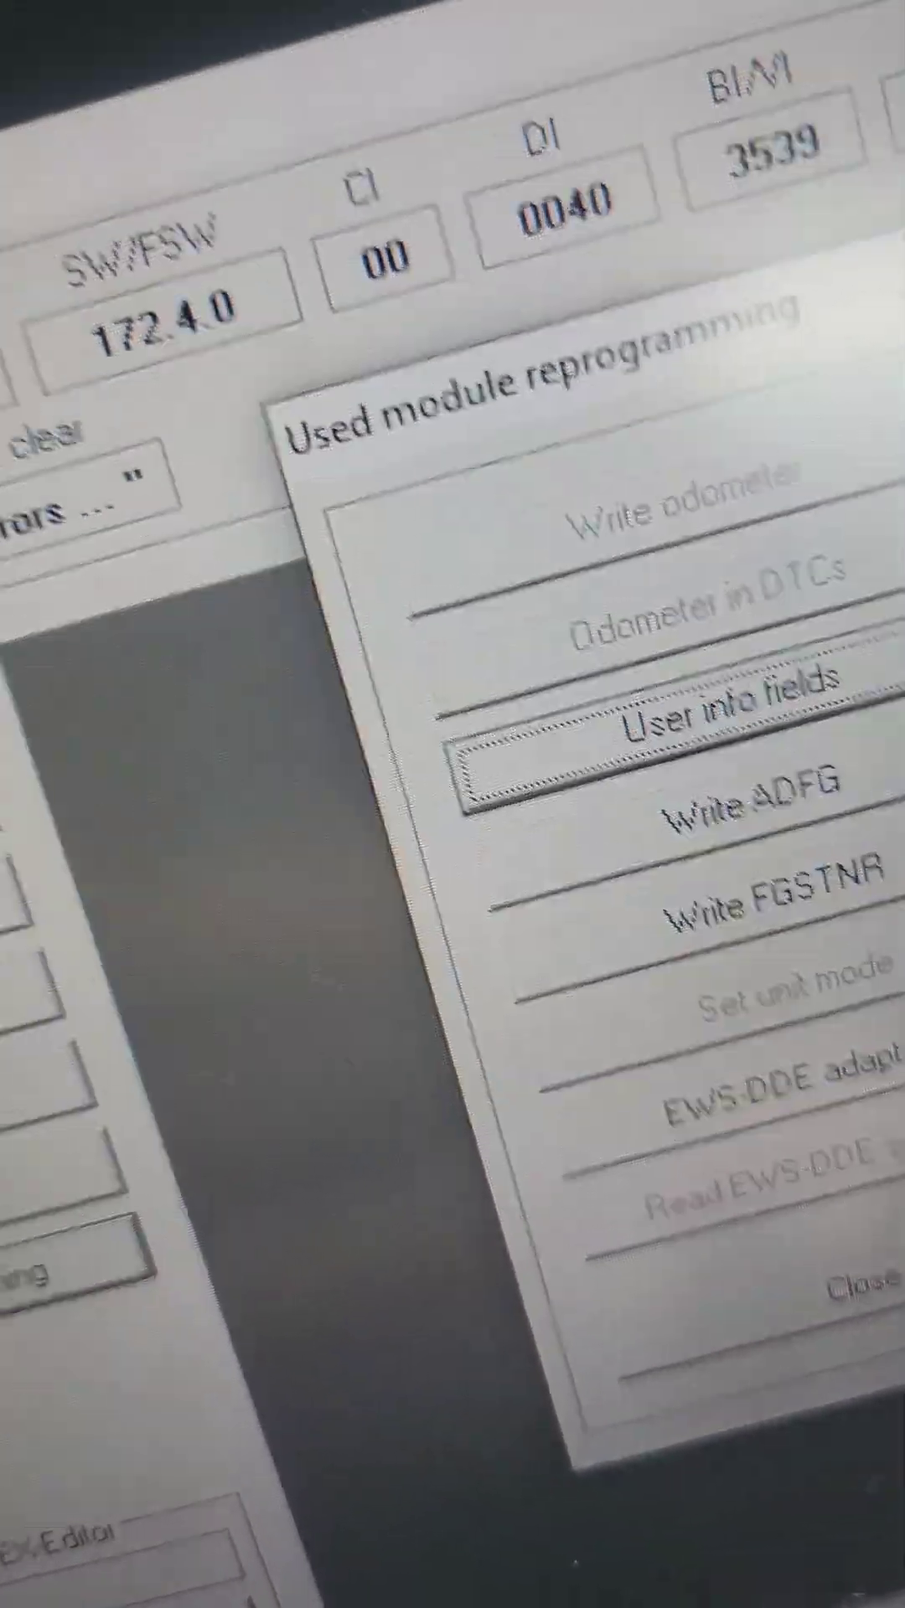
{"action": "left_click", "coordinate": [886, 1242]}
{"action": "key", "text": "Escape"}
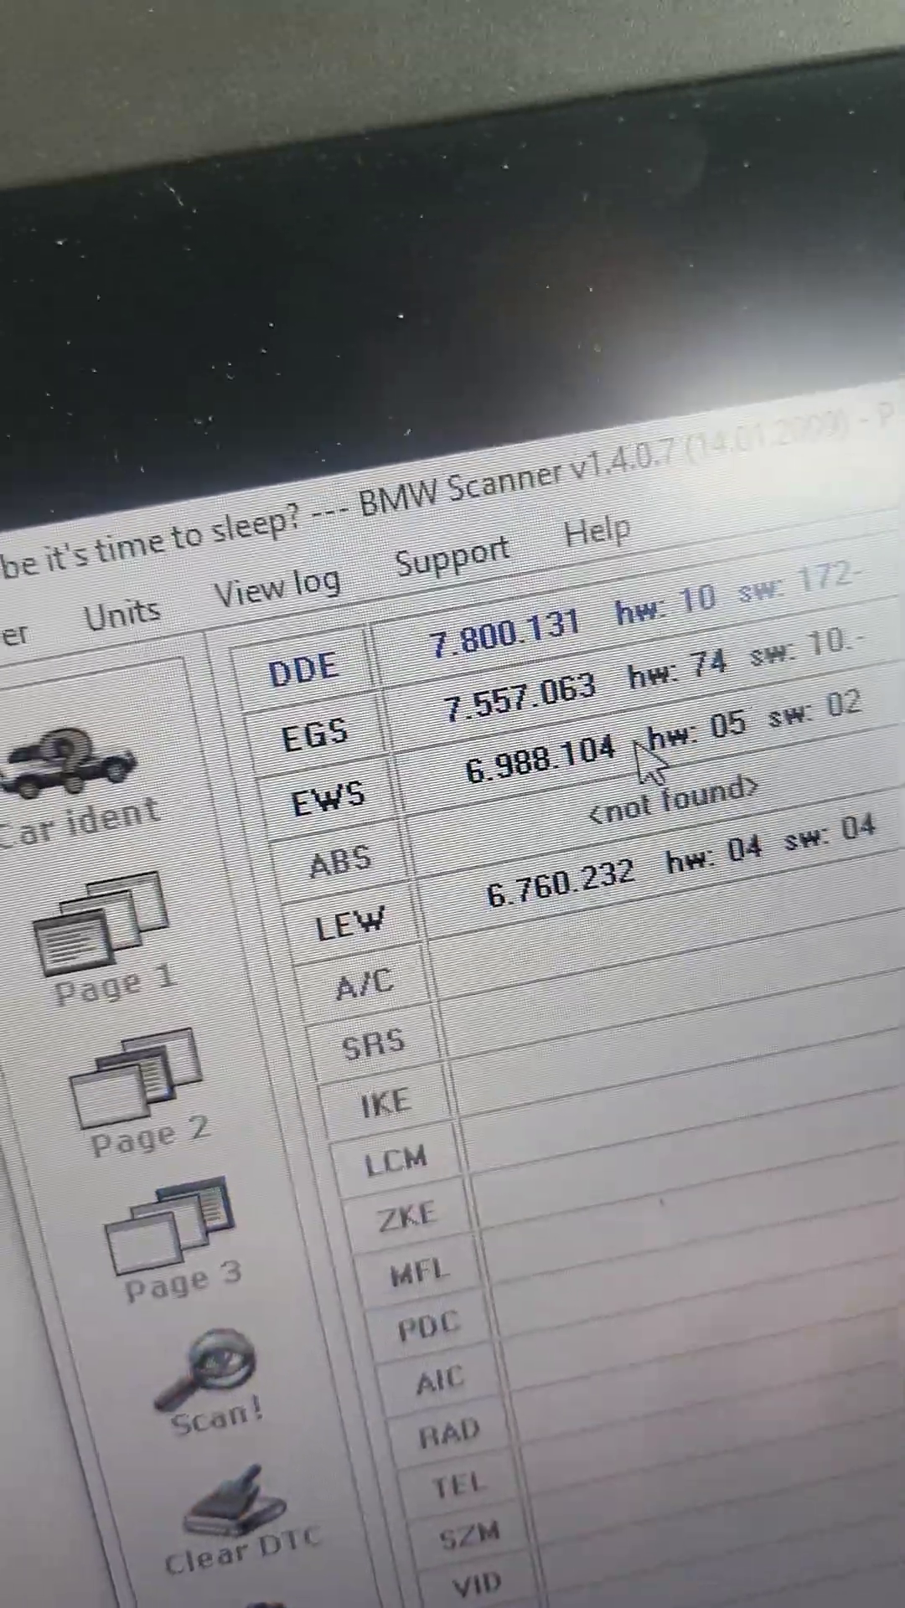
{"action": "left_click", "coordinate": [641, 660]}
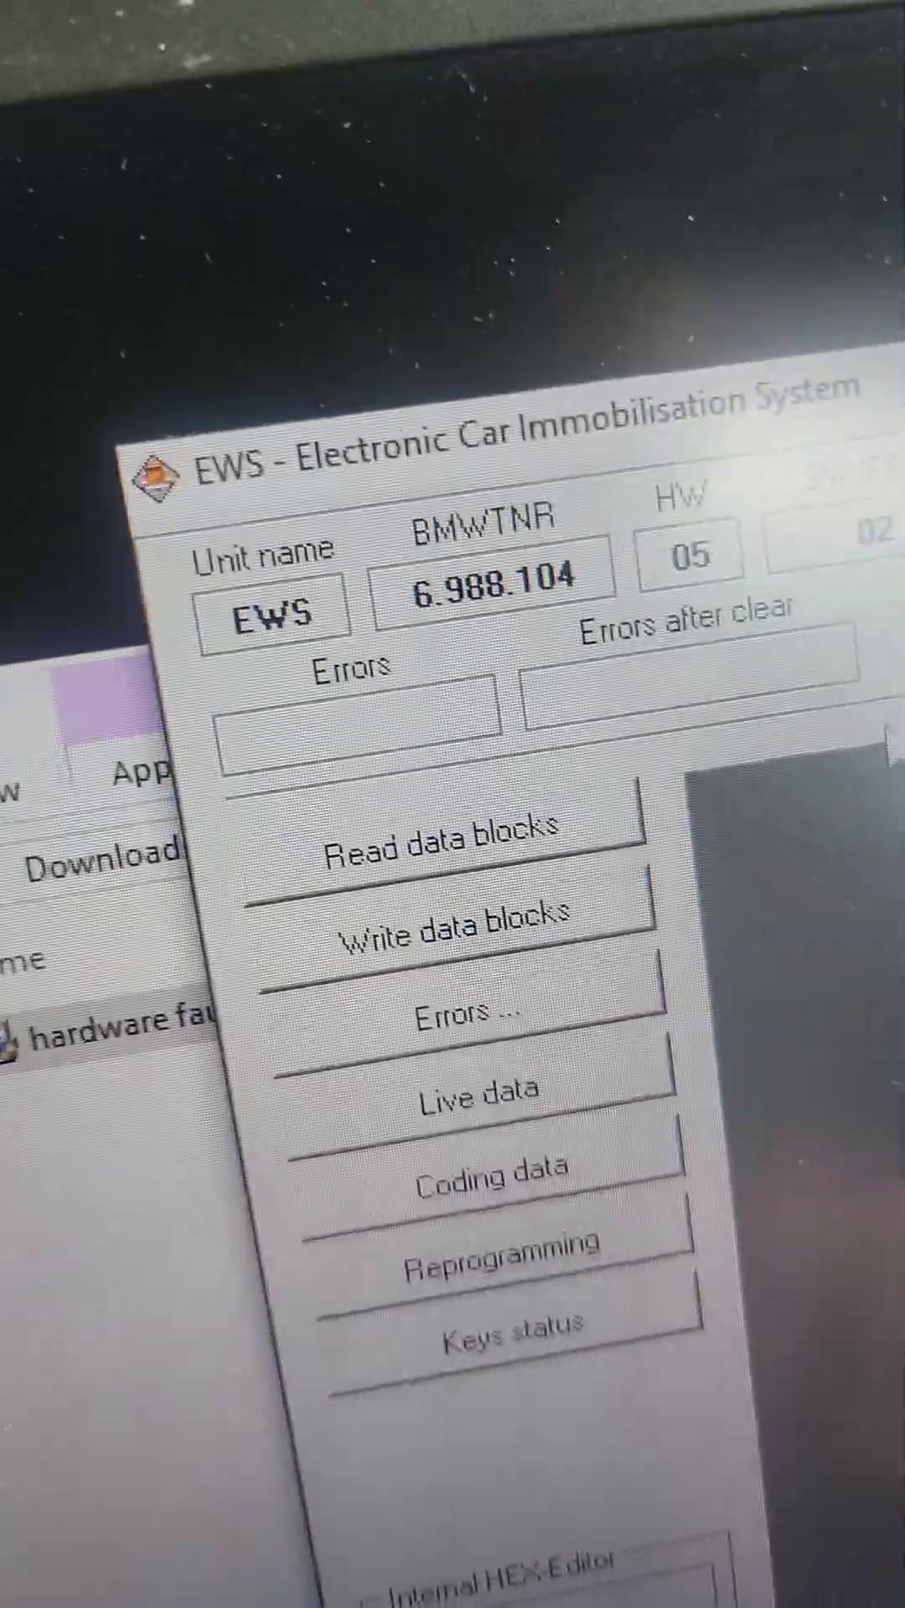
{"action": "left_click", "coordinate": [484, 1257]}
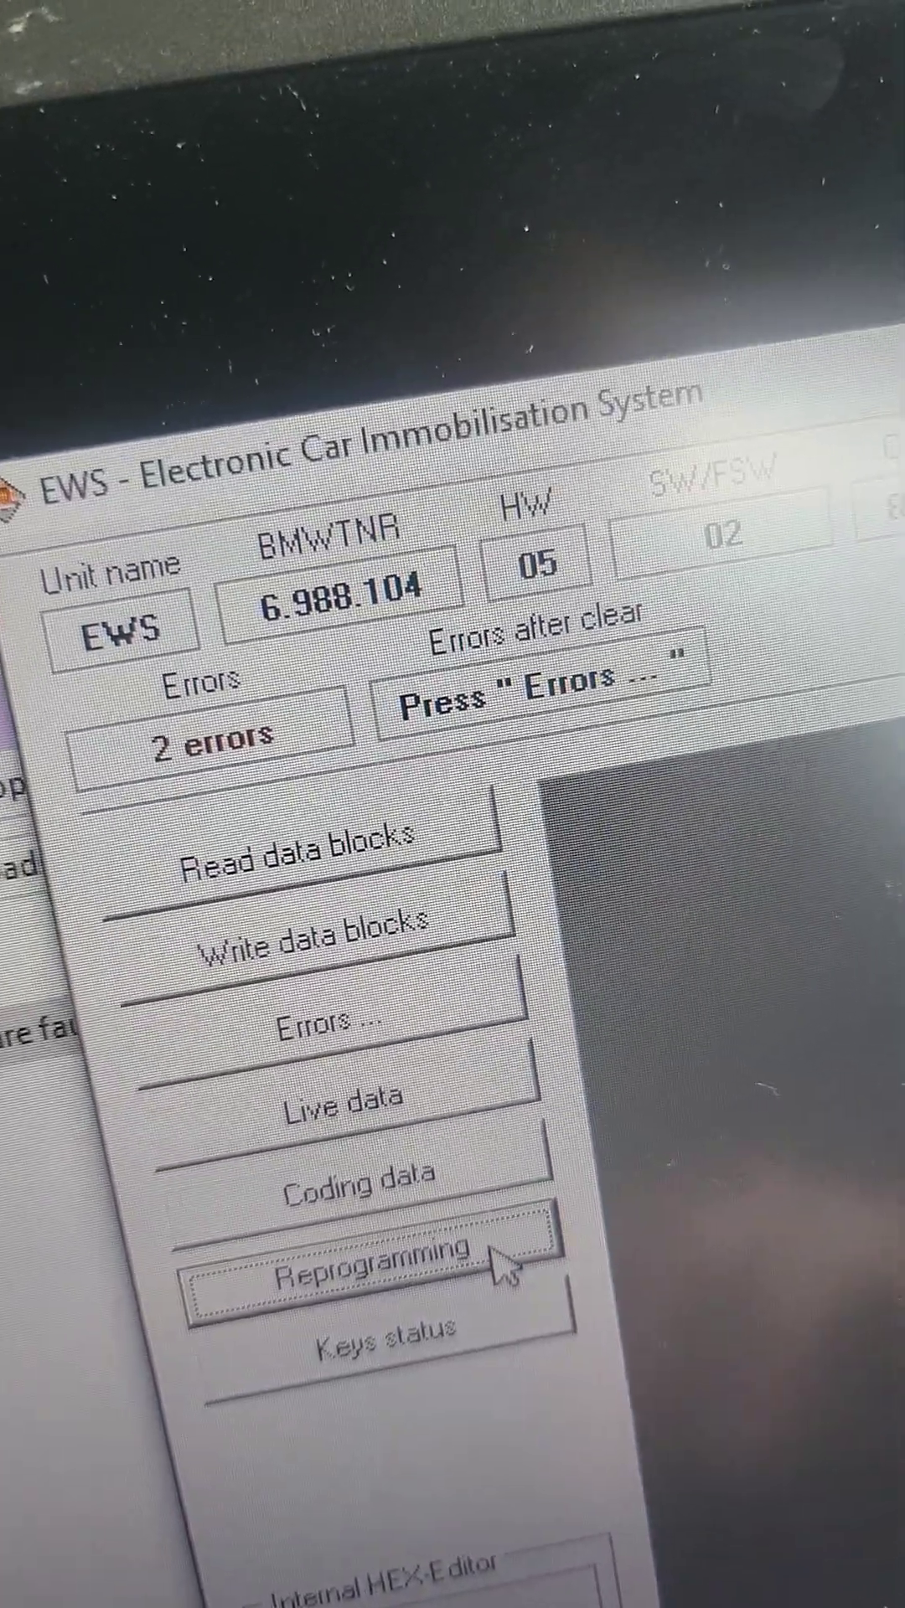